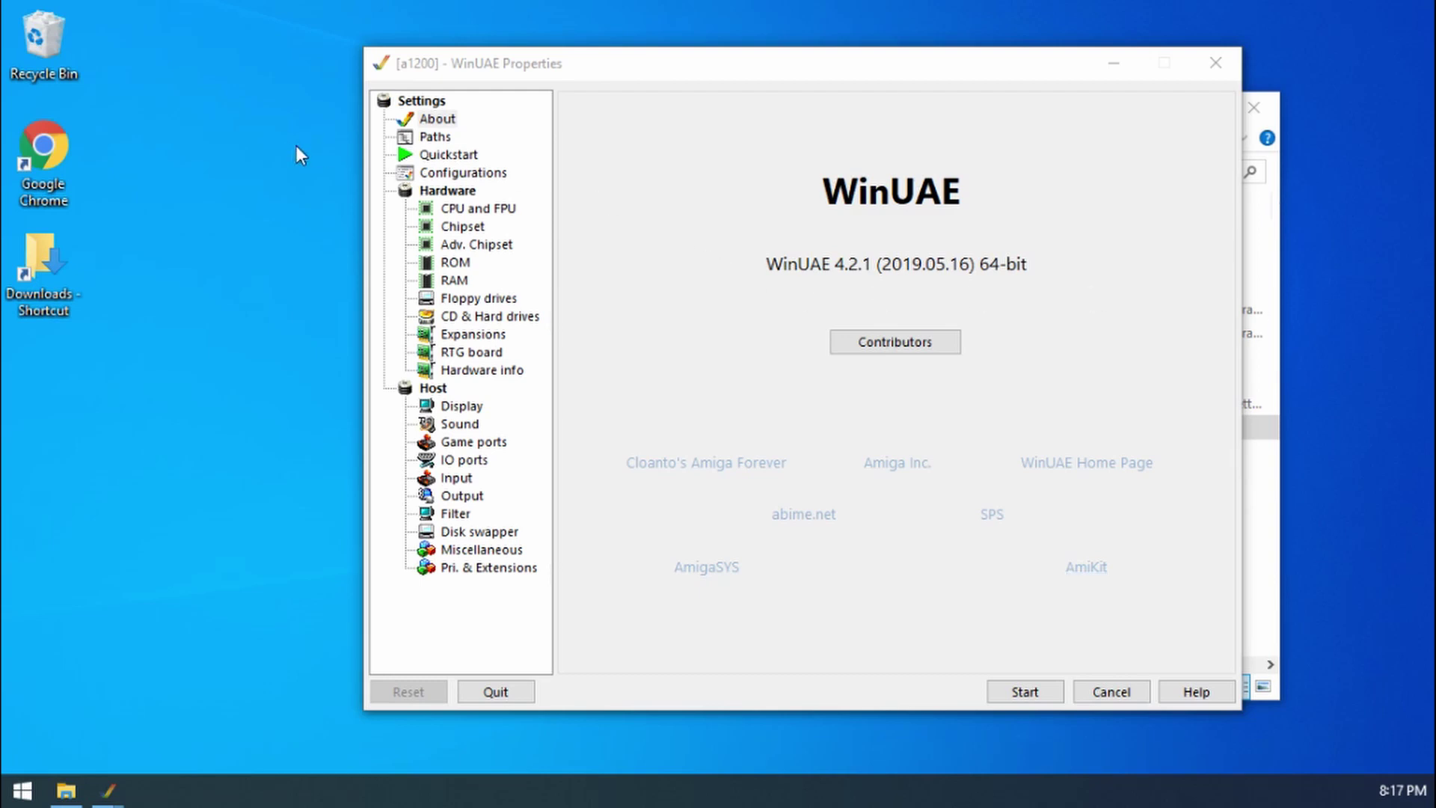
# Step: Load the saved a1200 (UAE default configuration) configuration
pyautogui.click(493, 179)
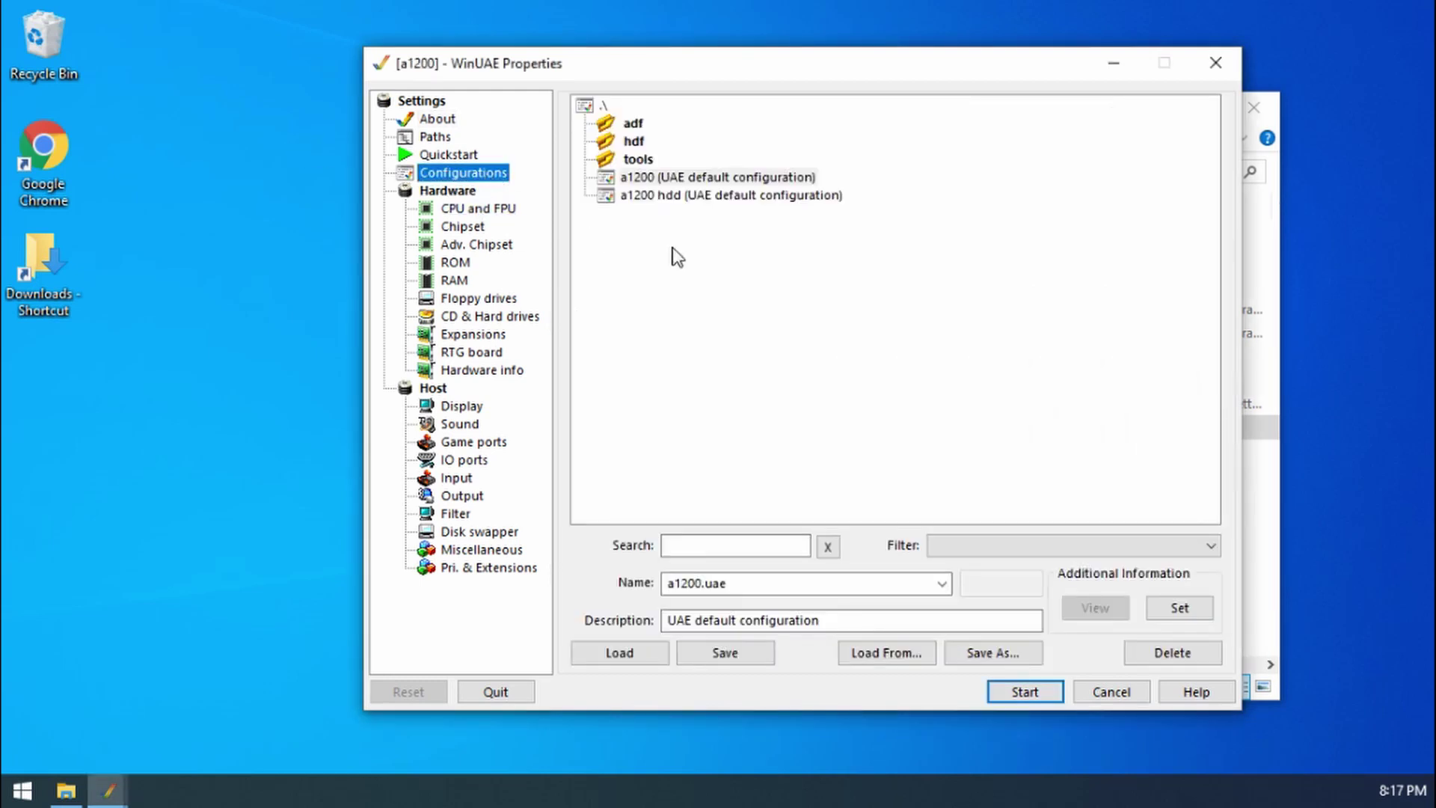
pyautogui.click(635, 180)
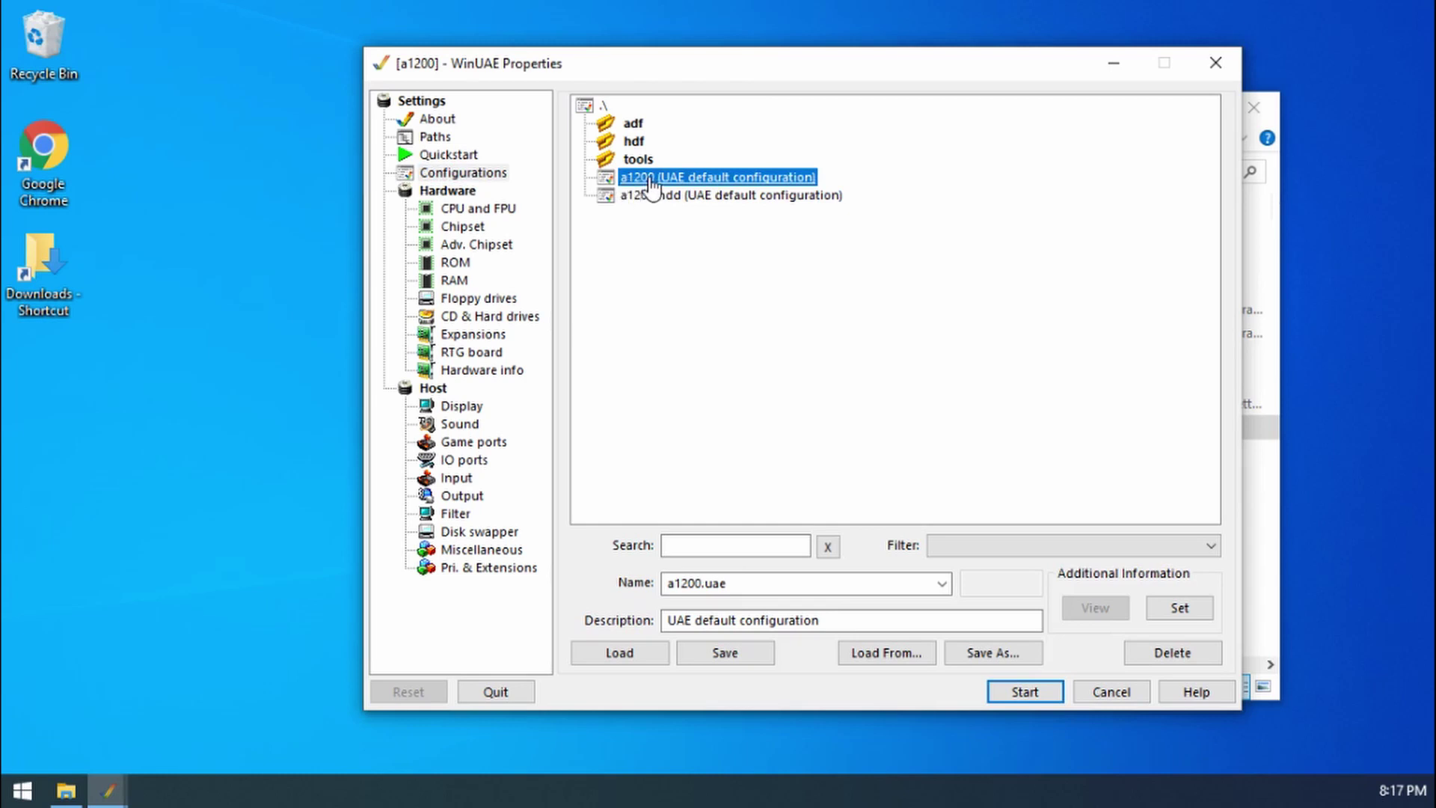
pyautogui.click(618, 662)
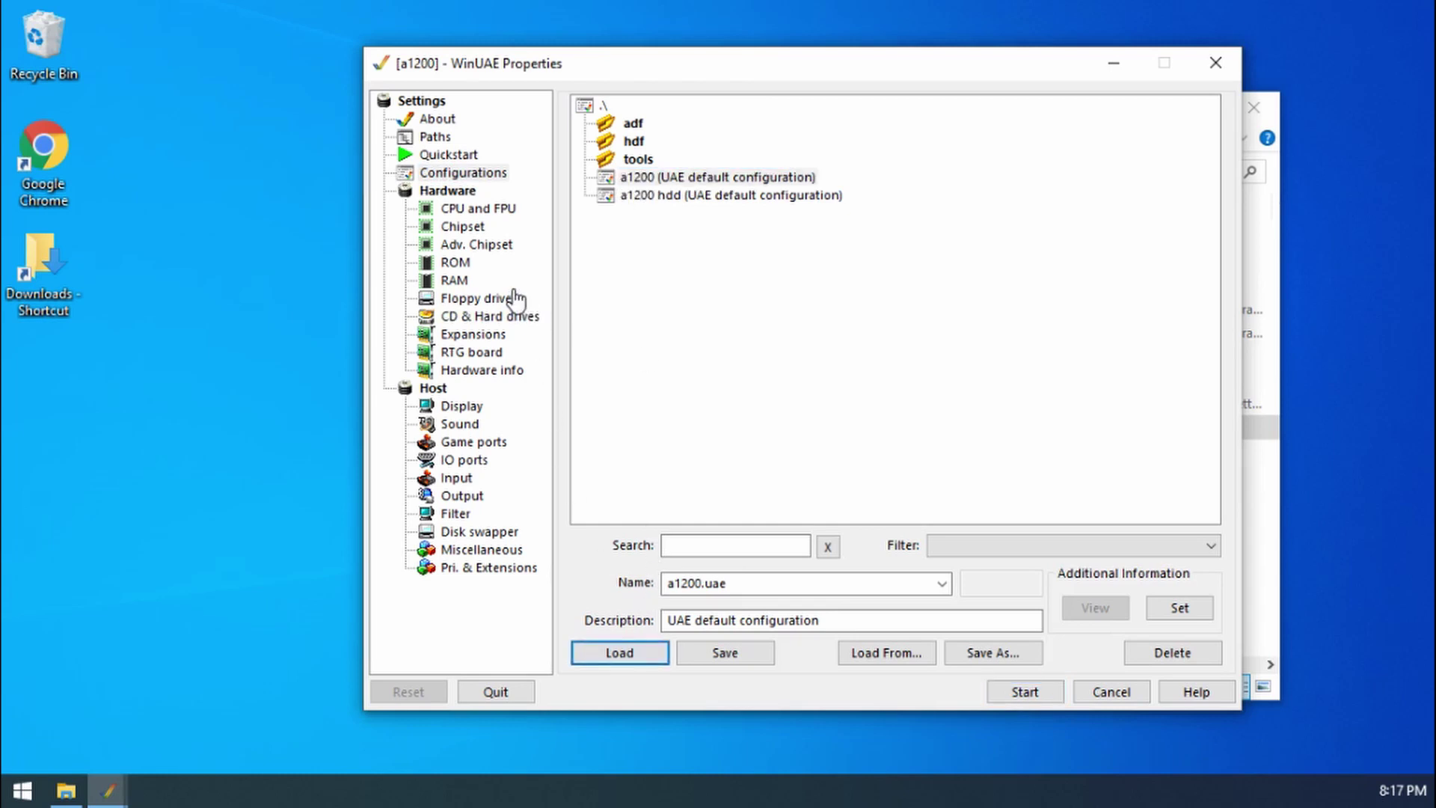
# Step: Insert the Turrican II (1991)(Rainbow Arts) extended ADF disk image into floppy drive DF0
pyautogui.click(482, 299)
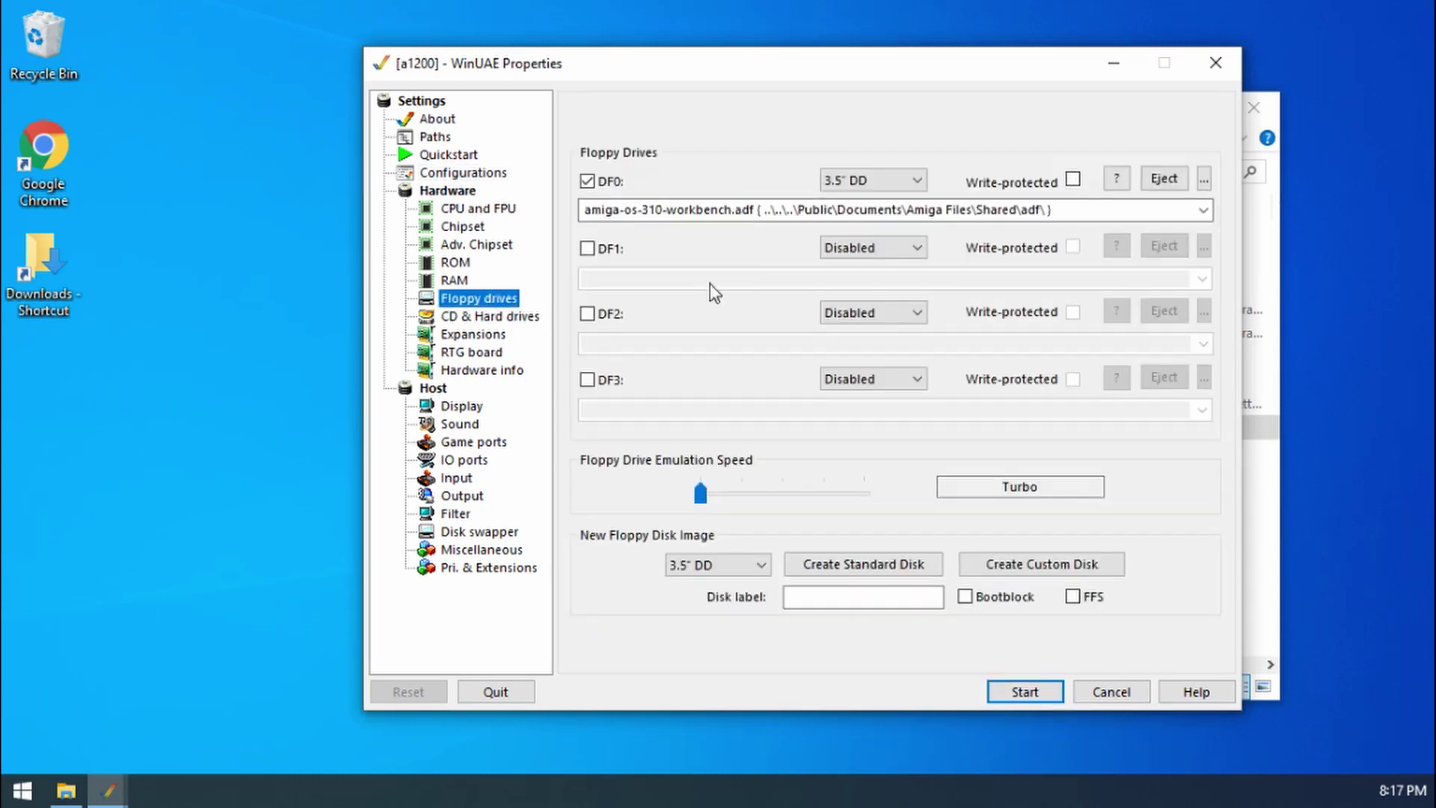
pyautogui.click(1203, 210)
pyautogui.click(745, 233)
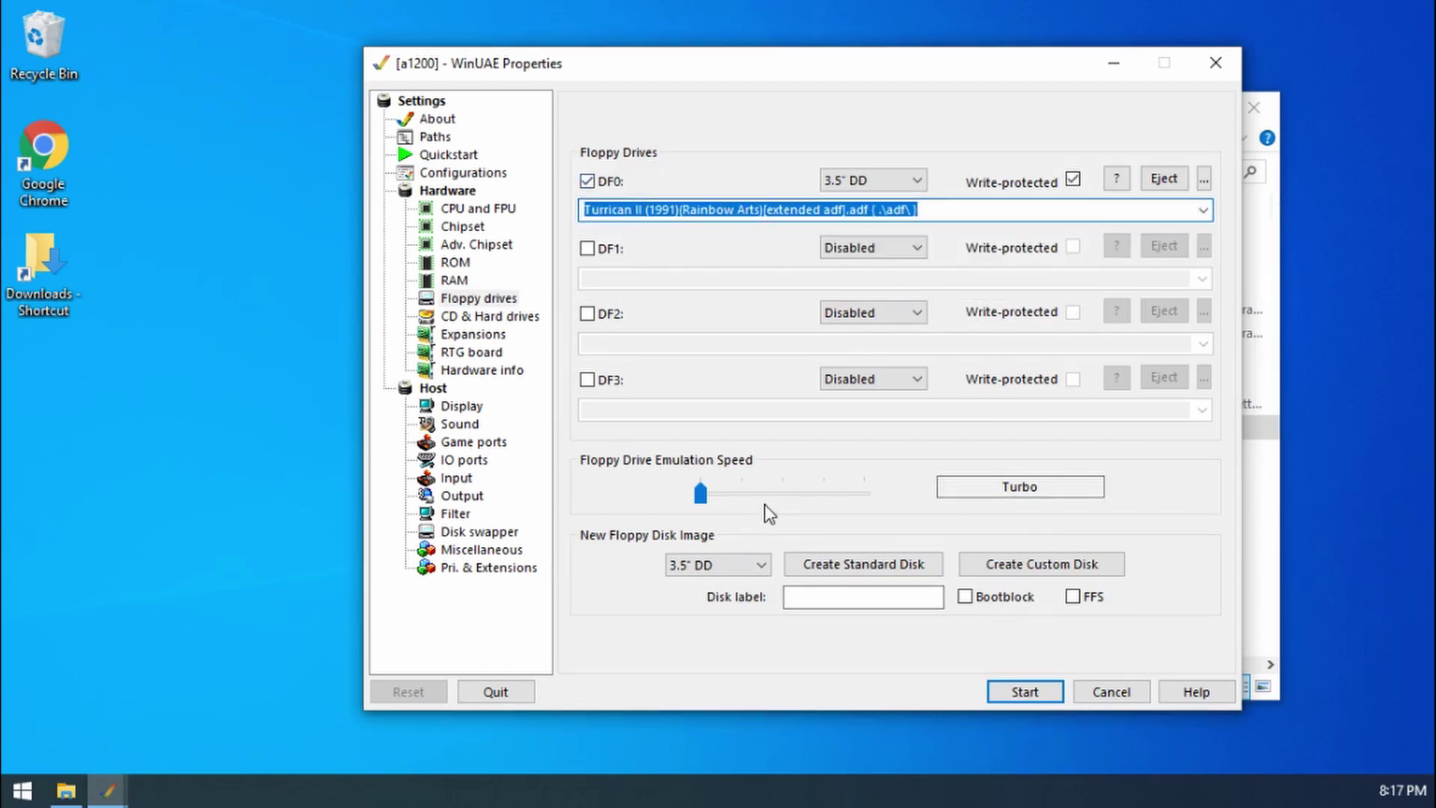
pyautogui.click(701, 493)
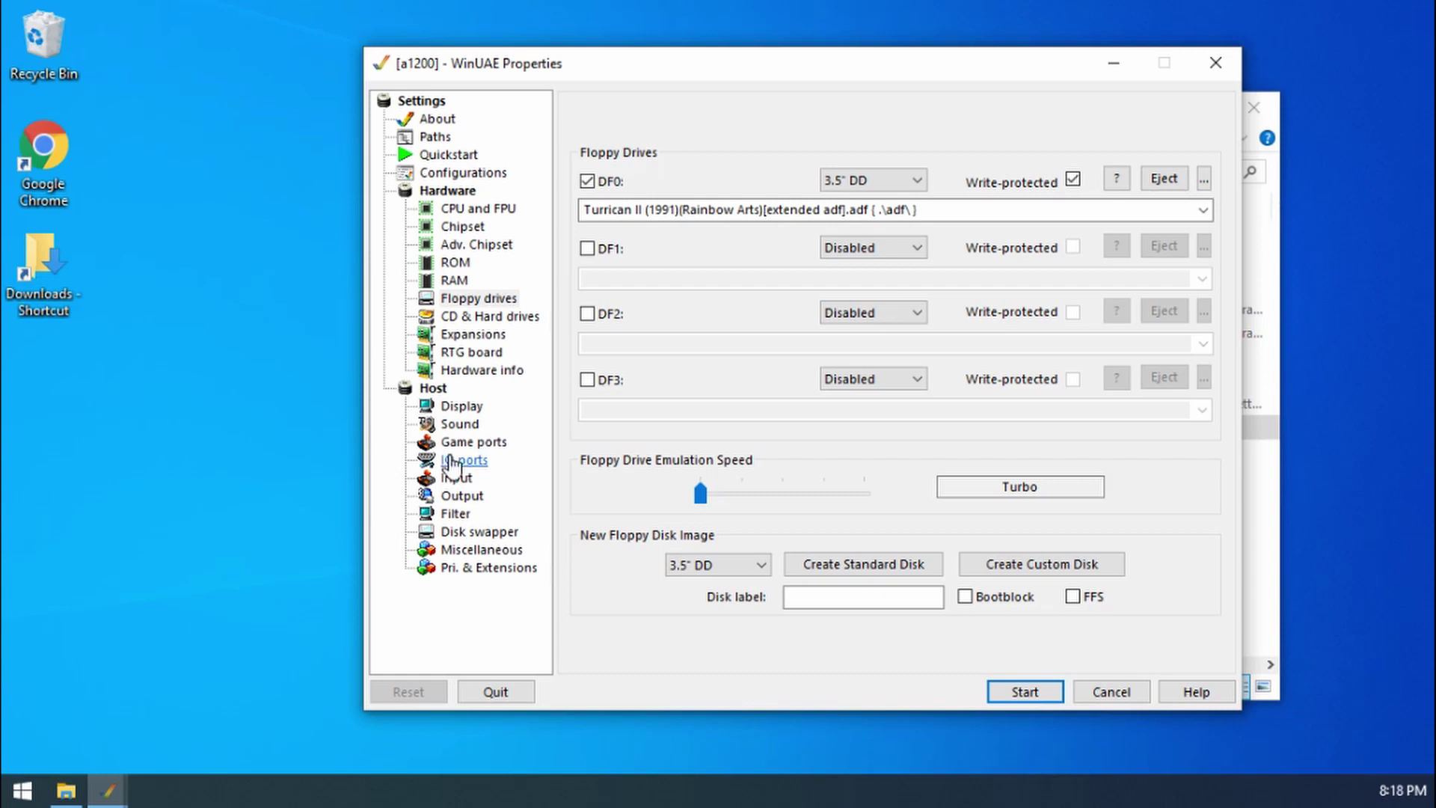
# Step: Assign Controller (XBOX 360 For Windows) to game port 2 and start the emulation
pyautogui.click(459, 446)
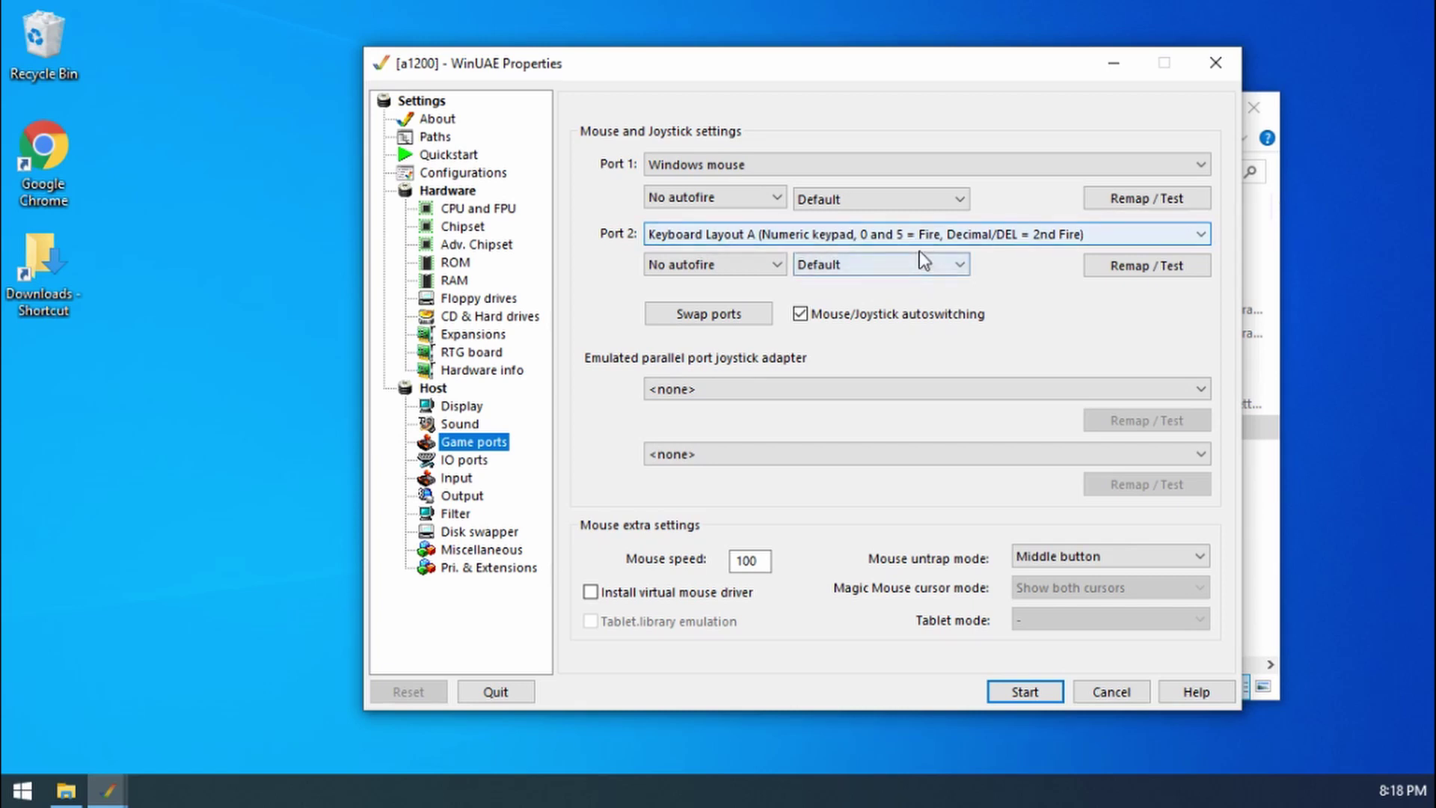
pyautogui.click(869, 240)
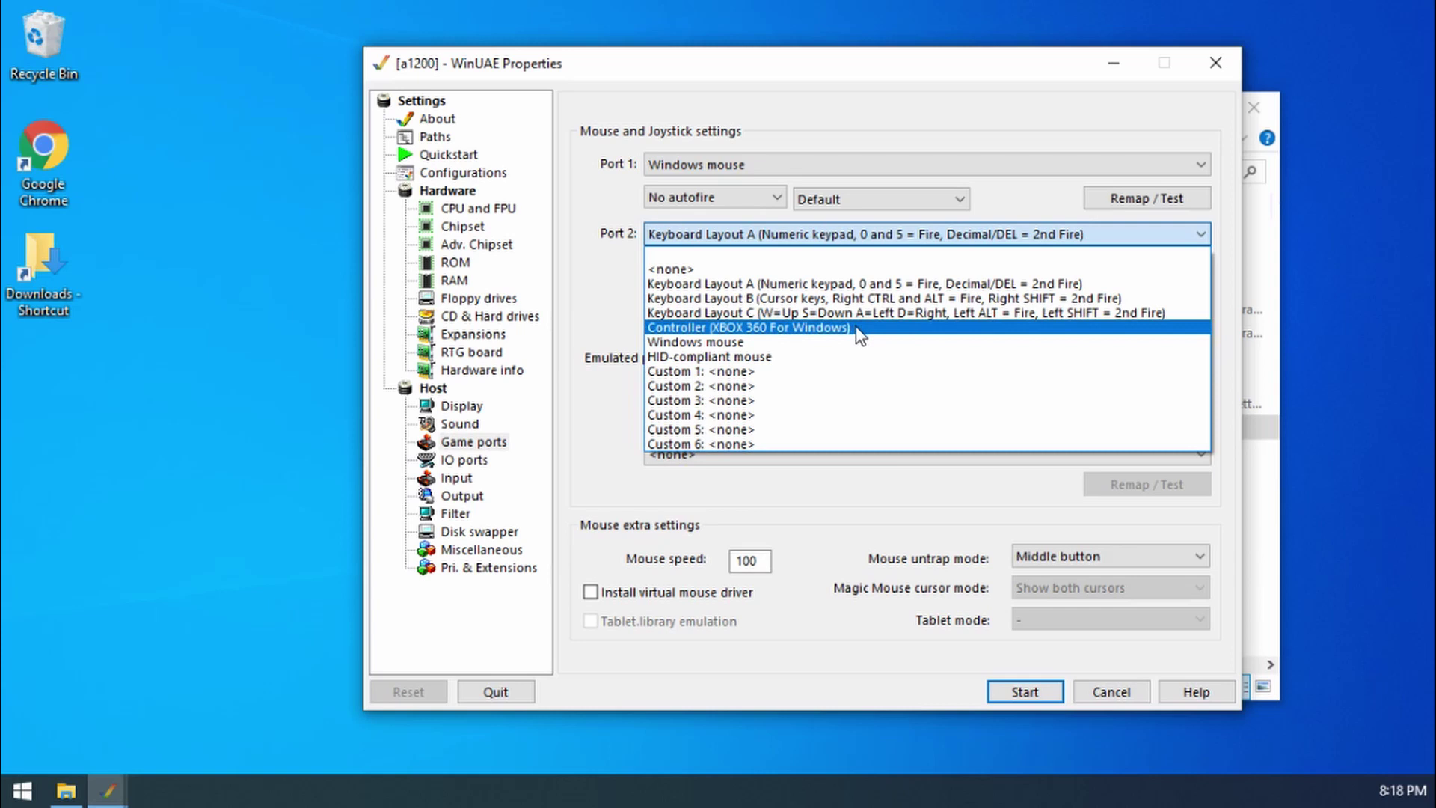
pyautogui.click(858, 329)
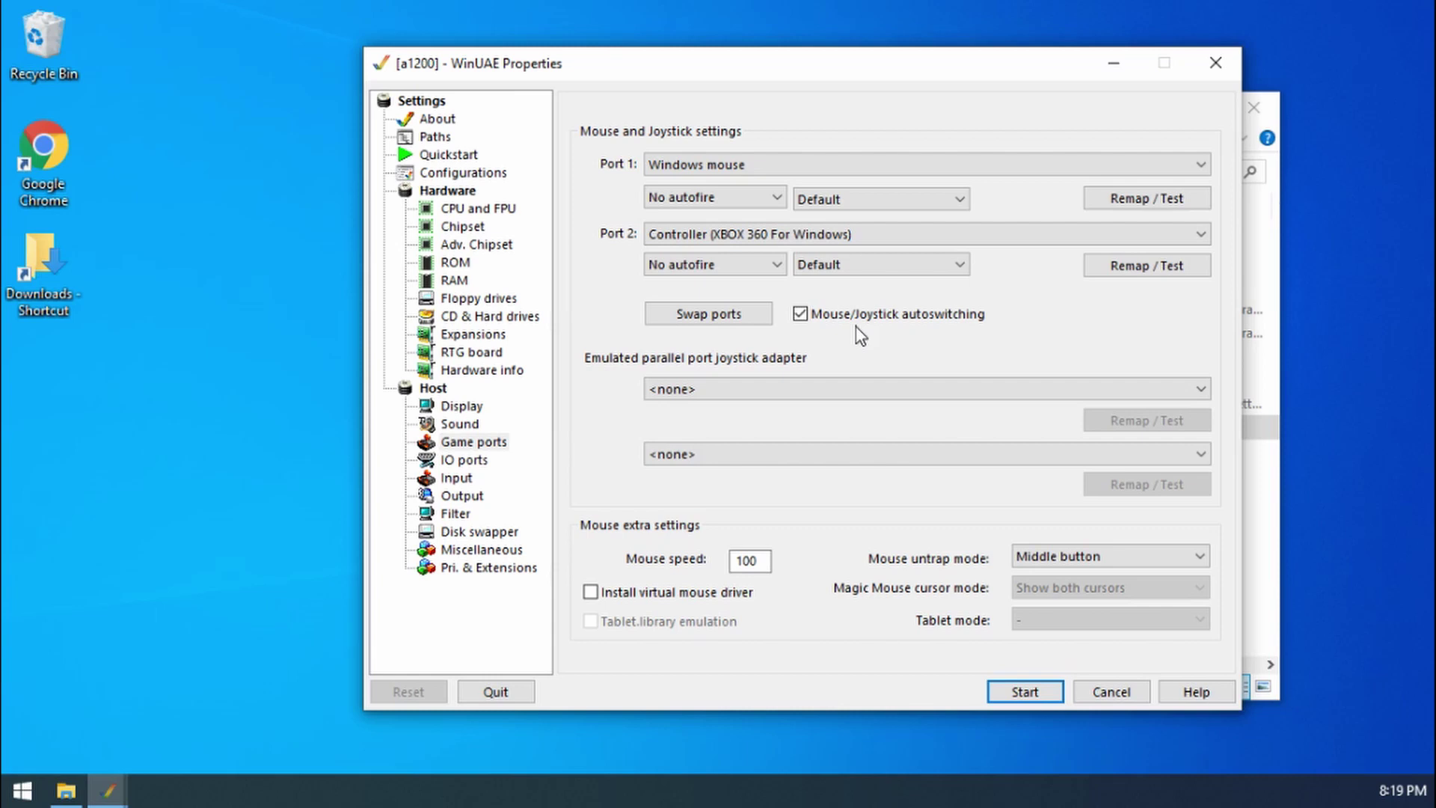
pyautogui.click(1025, 692)
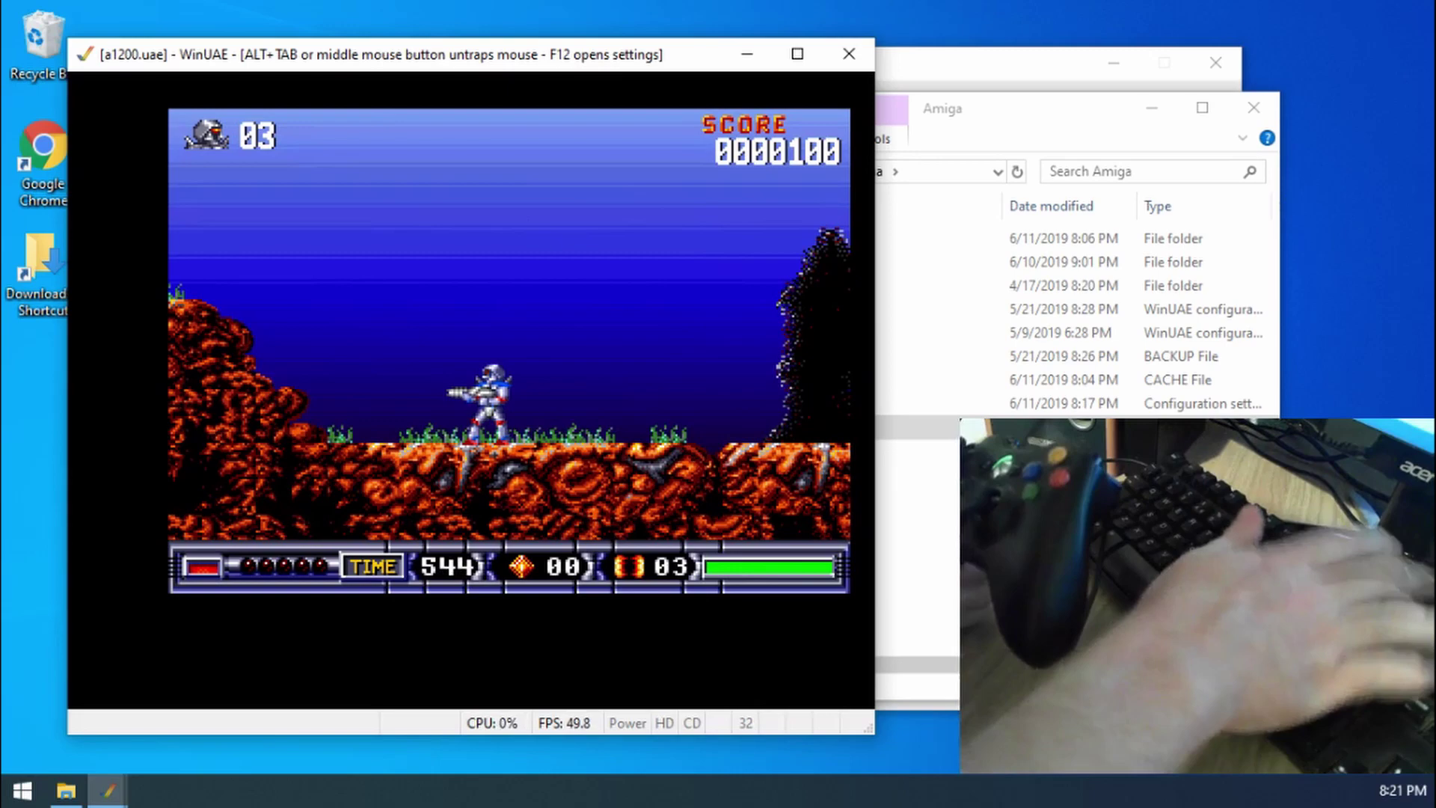
# Step: Bring up the emulator settings during the game, set port 2 to Autofire, and resume playing
pyautogui.press('F12')
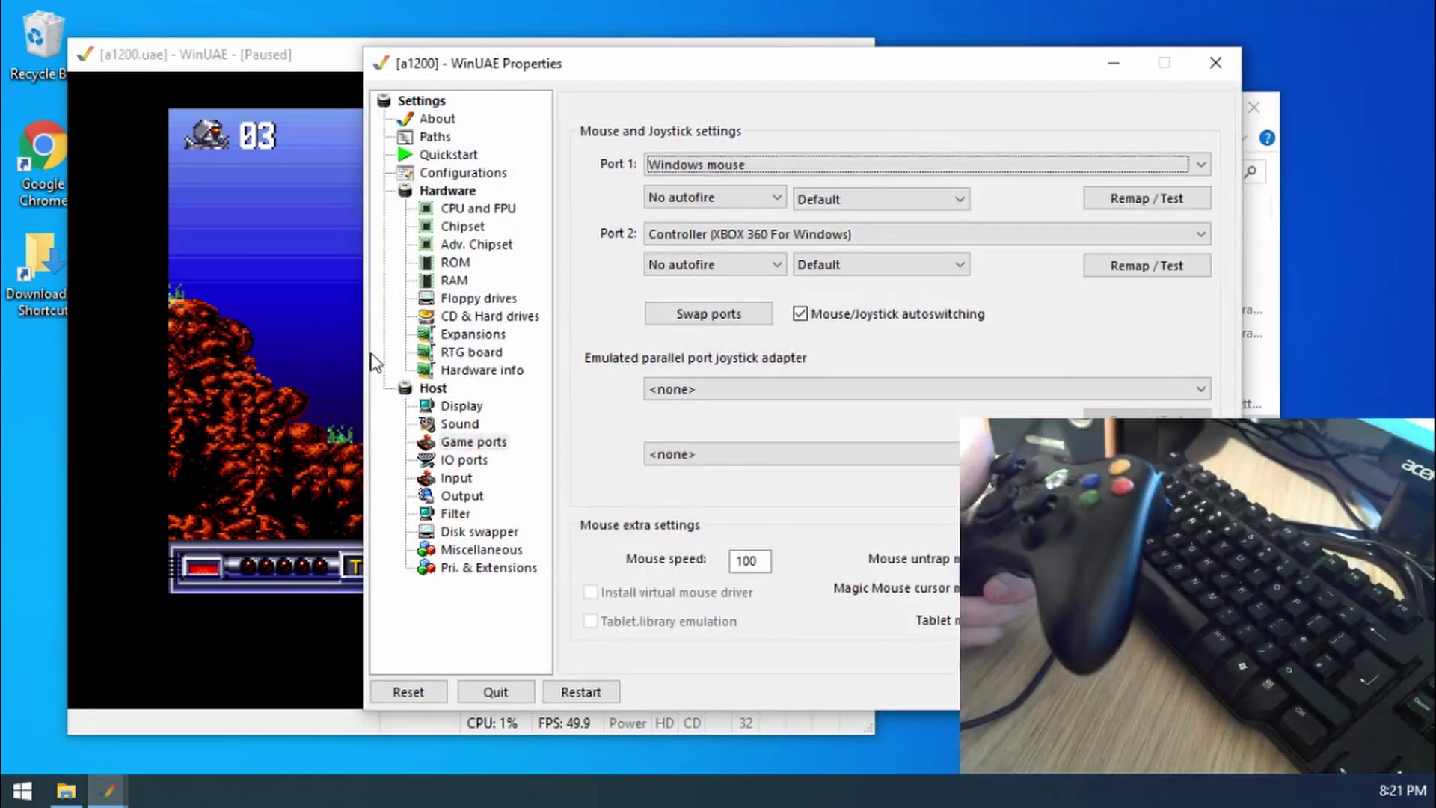
pyautogui.moveTo(665, 65); pyautogui.dragTo(401, 51)
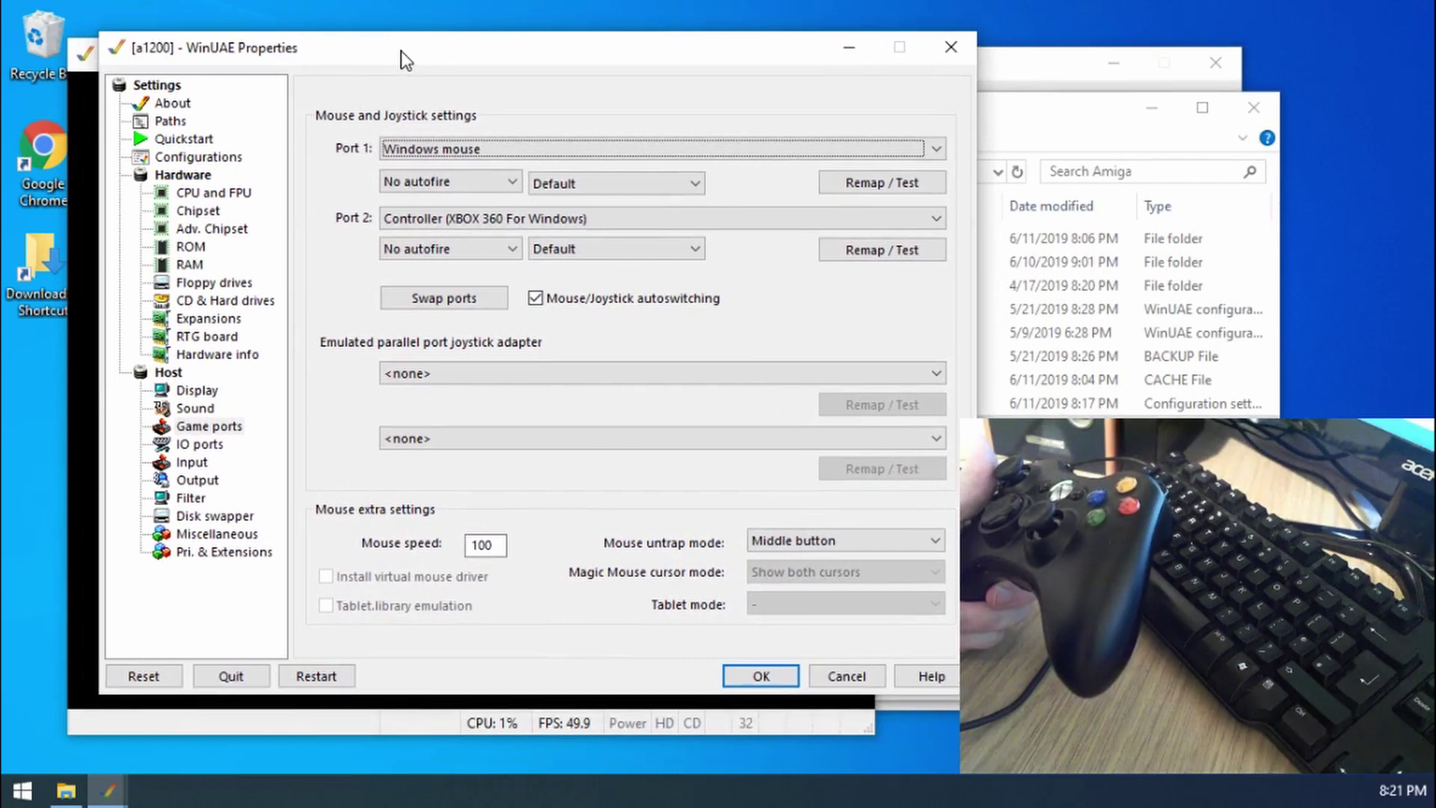
pyautogui.click(469, 249)
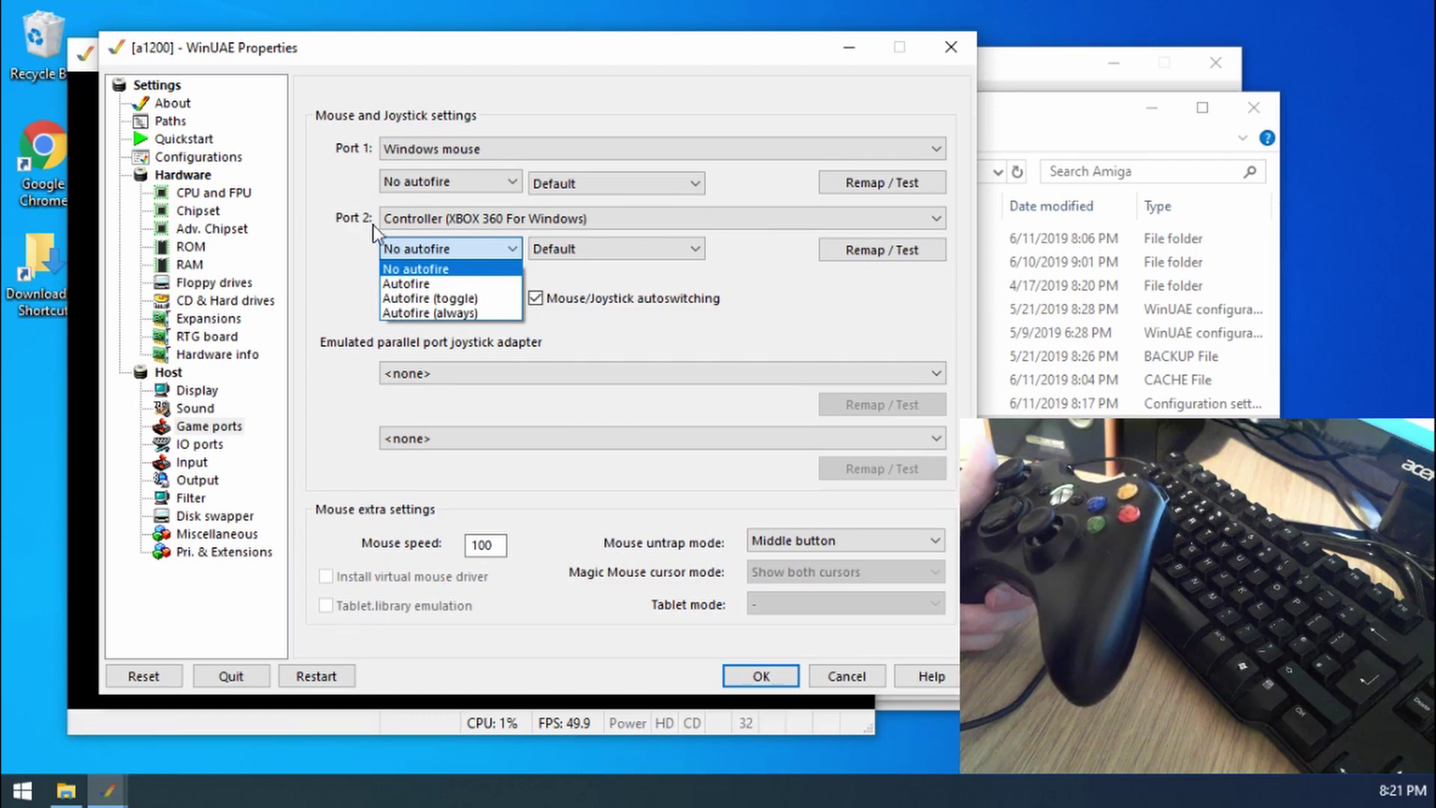
pyautogui.click(413, 286)
pyautogui.click(770, 673)
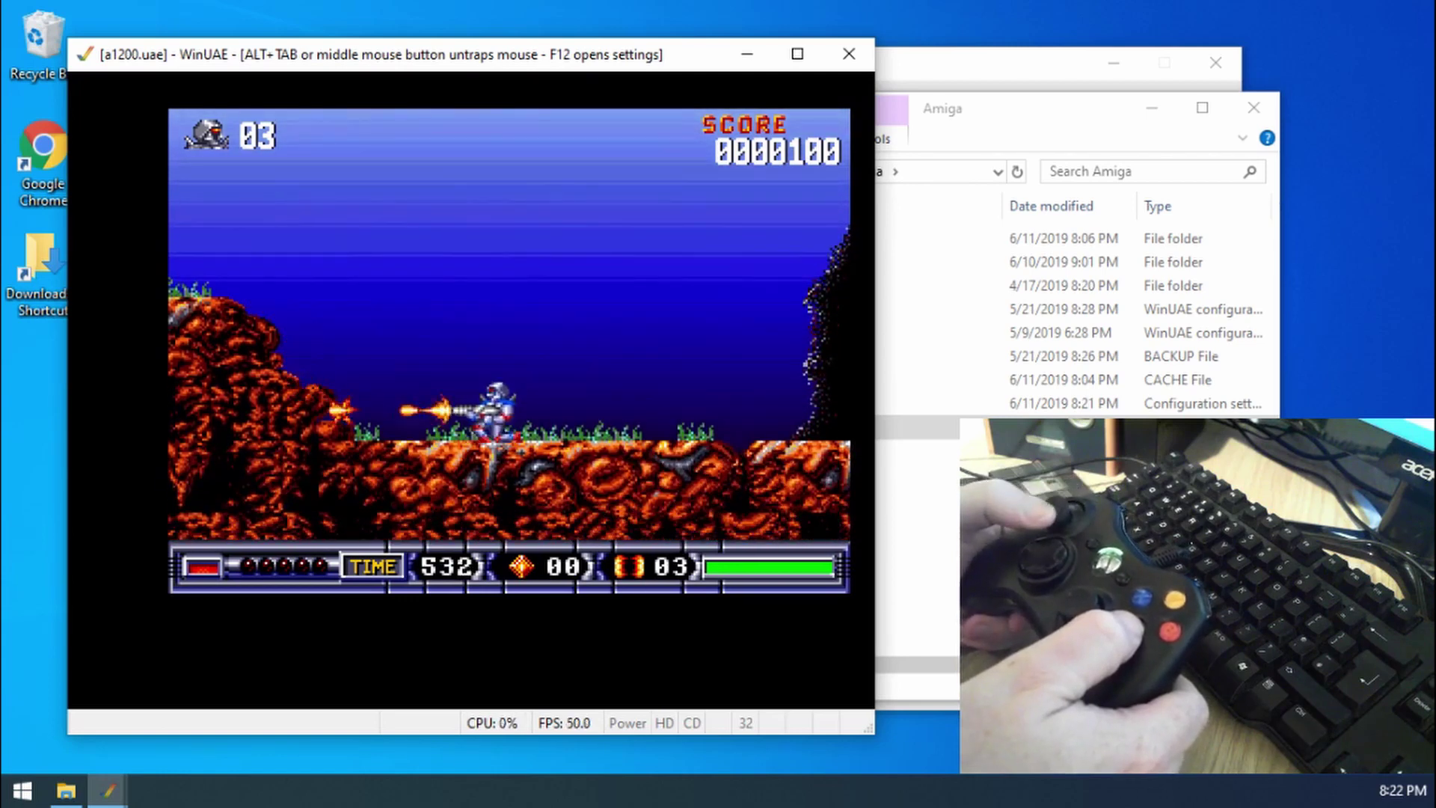
# Step: Return to the game port settings from the running game and set port 2 to the Custom 1 layout
pyautogui.press('F12')
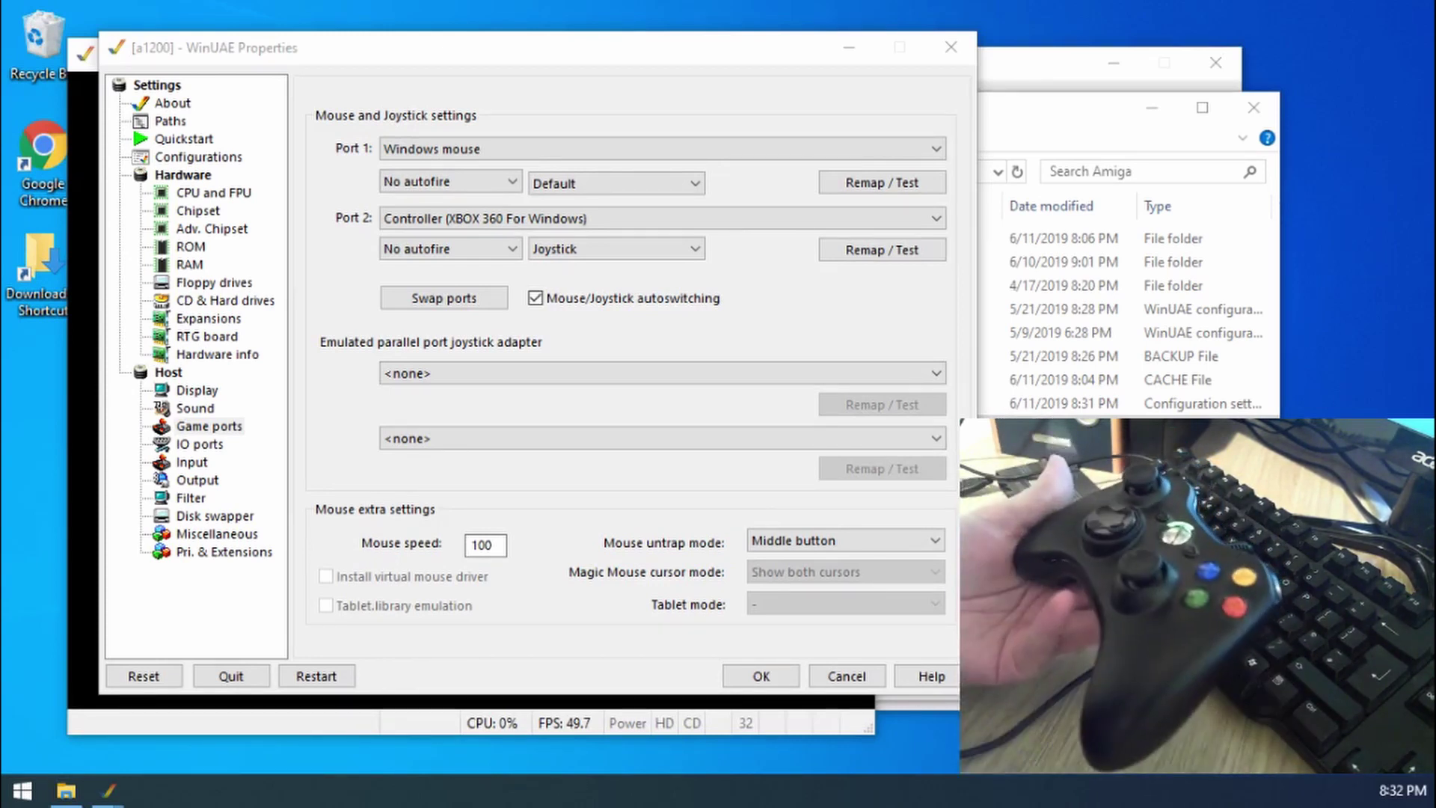
pyautogui.click(446, 224)
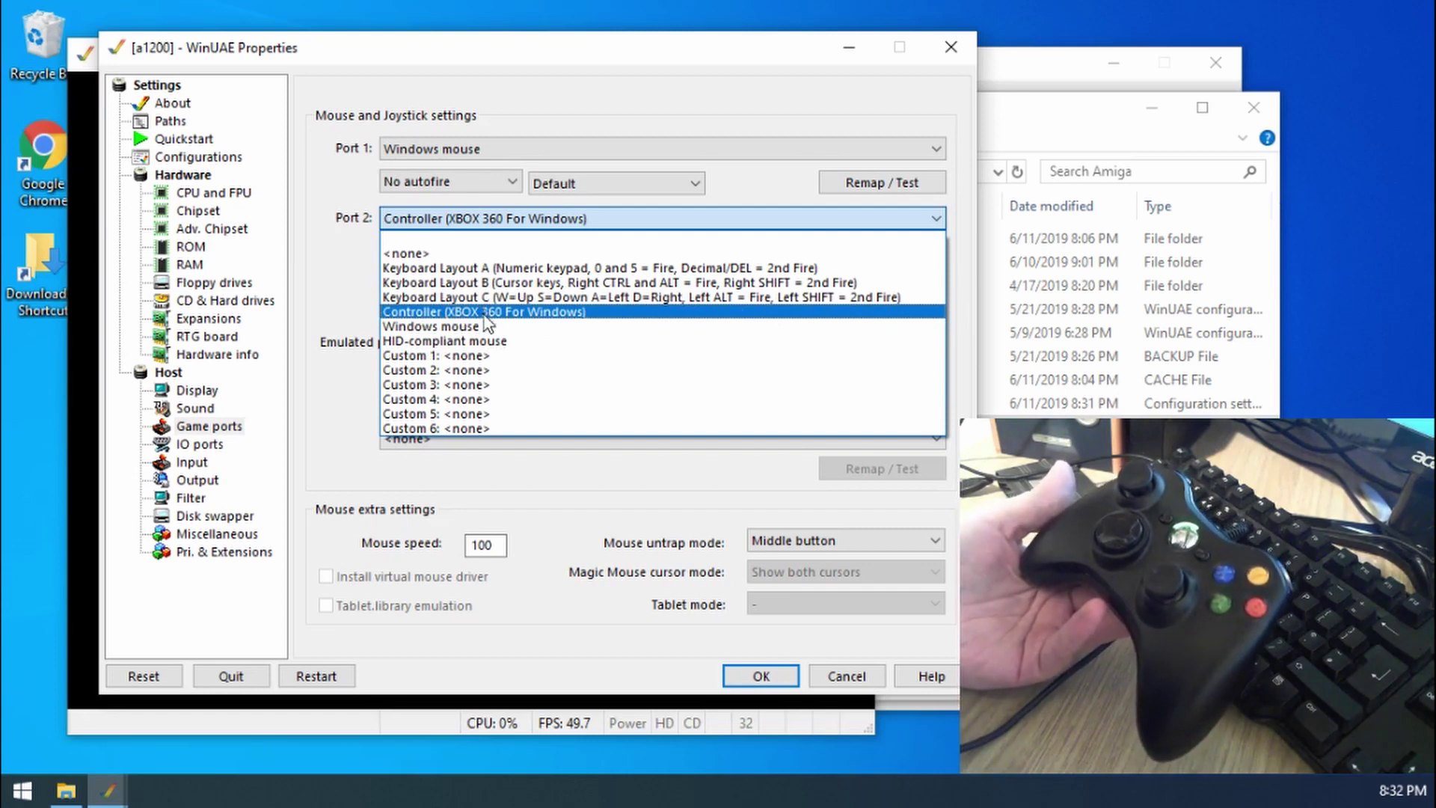
pyautogui.click(434, 356)
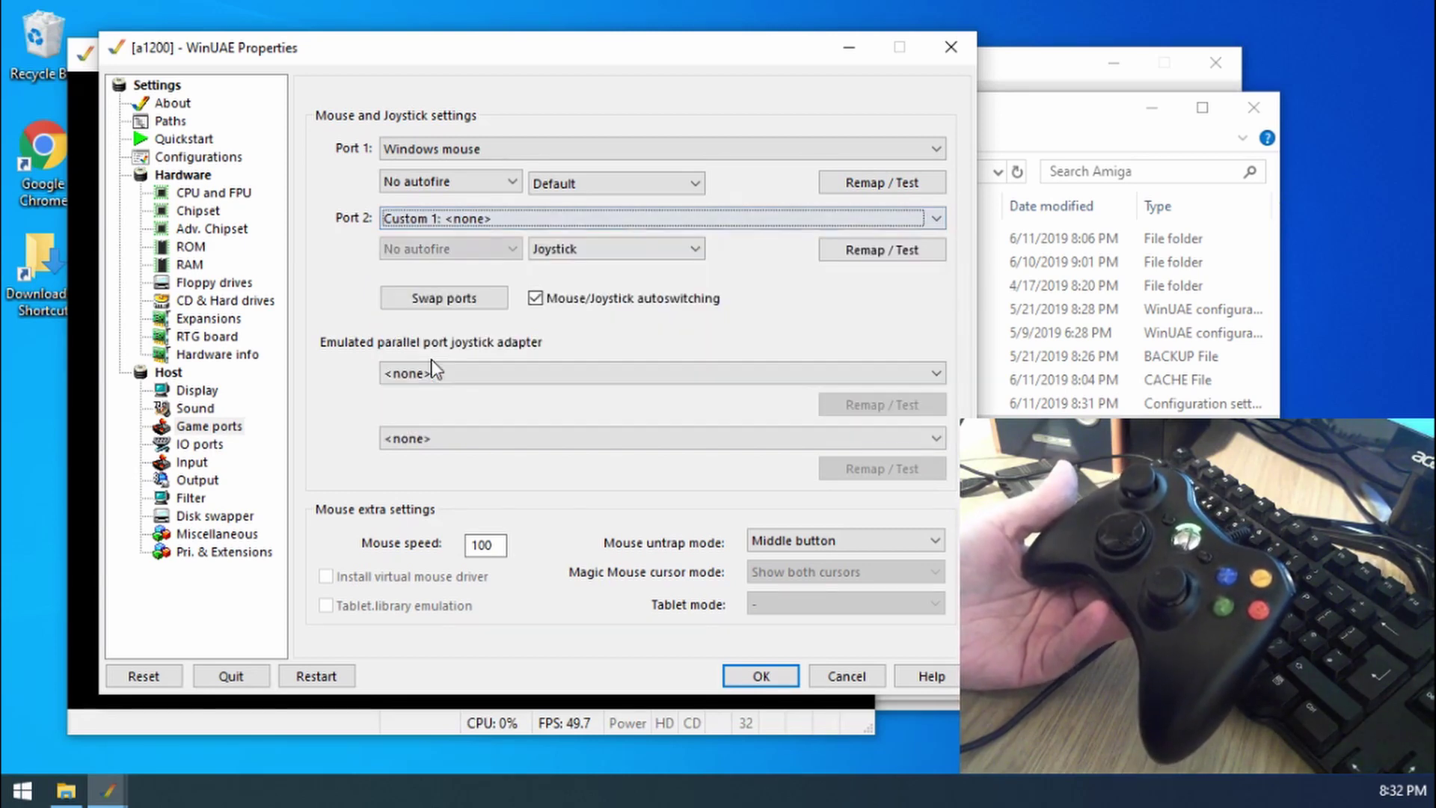
# Step: Remap port 2 so Joy2 Left, Right, Up and Down use the Xbox controller's hat switch and Fire uses Button 1 and Button 3
pyautogui.click(883, 248)
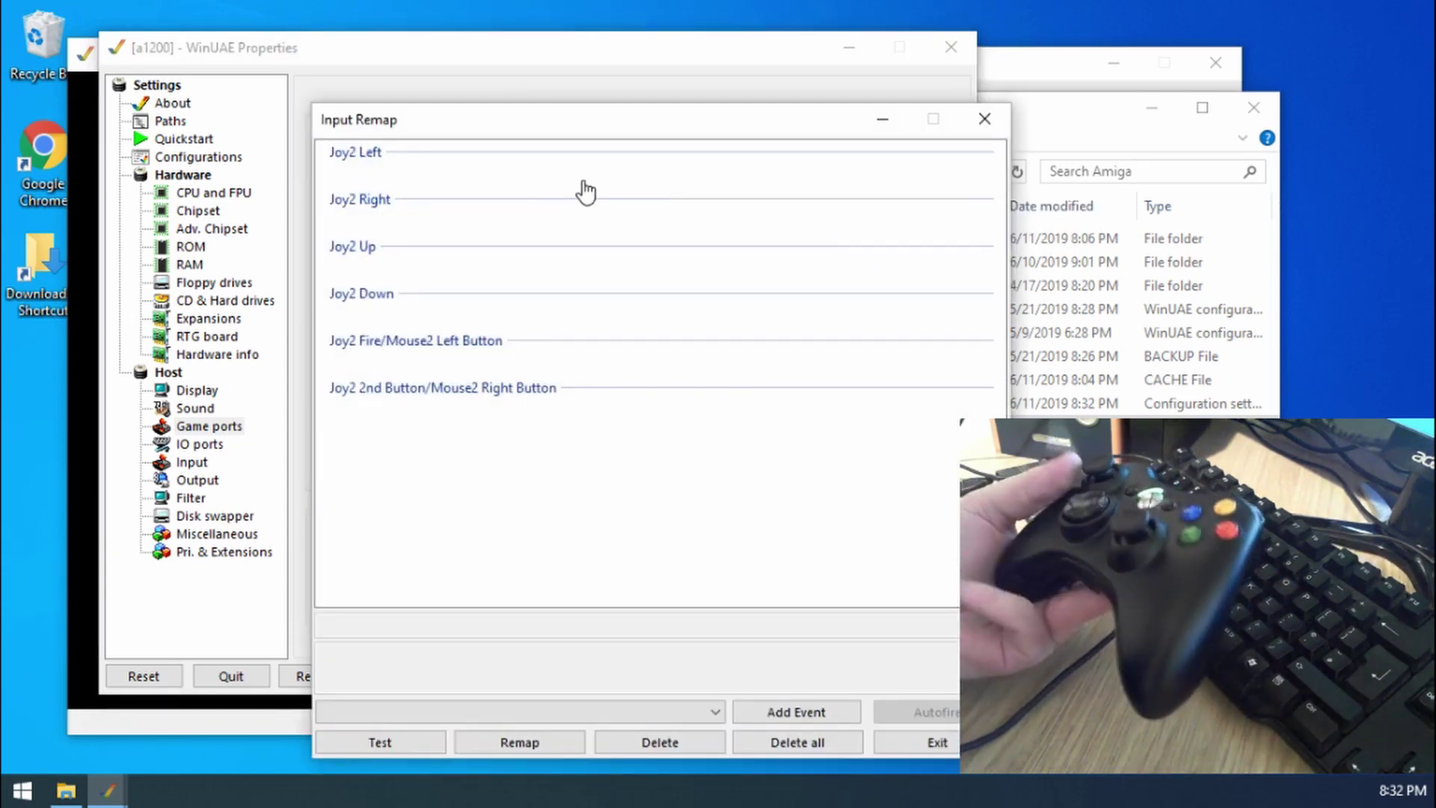
pyautogui.click(394, 180)
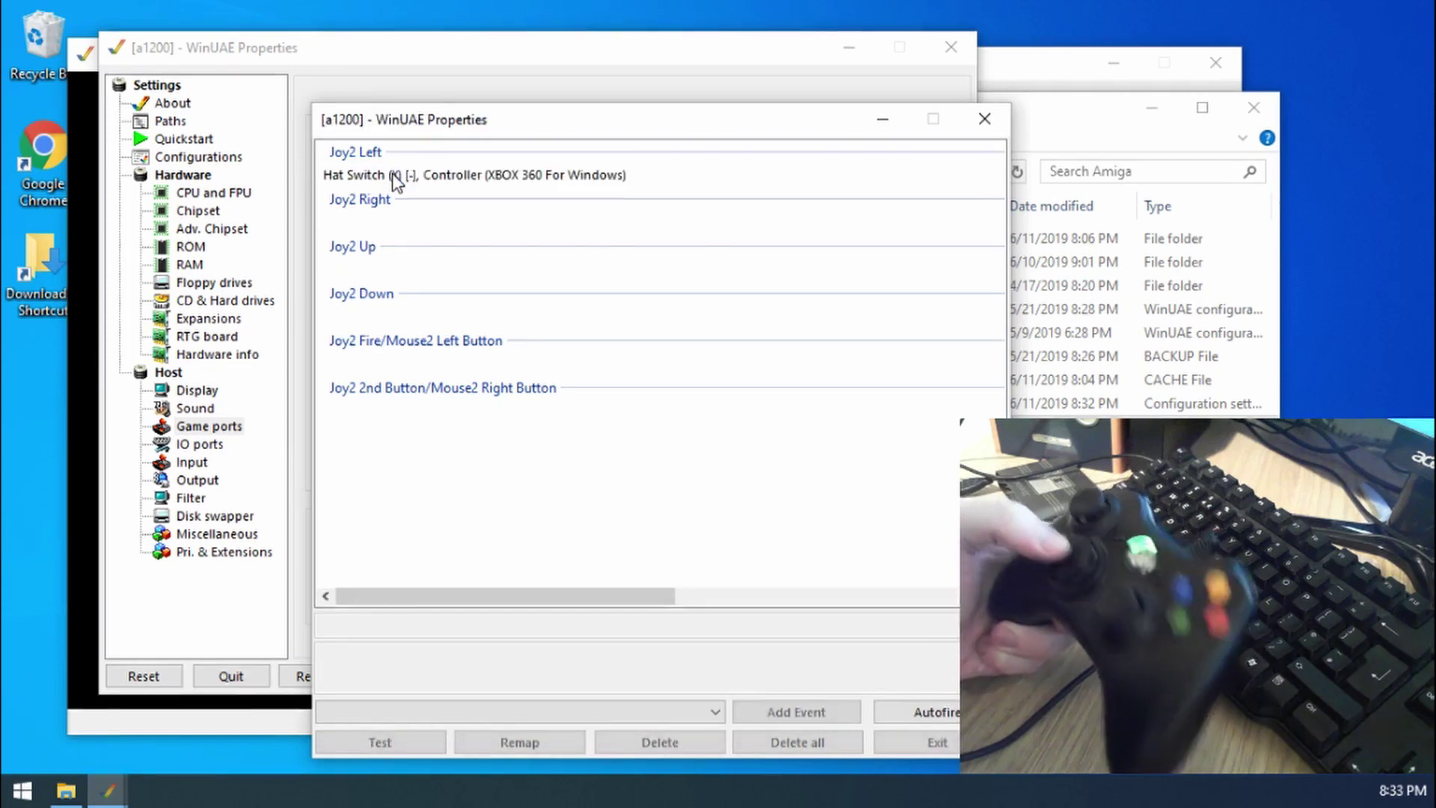
pyautogui.click(378, 223)
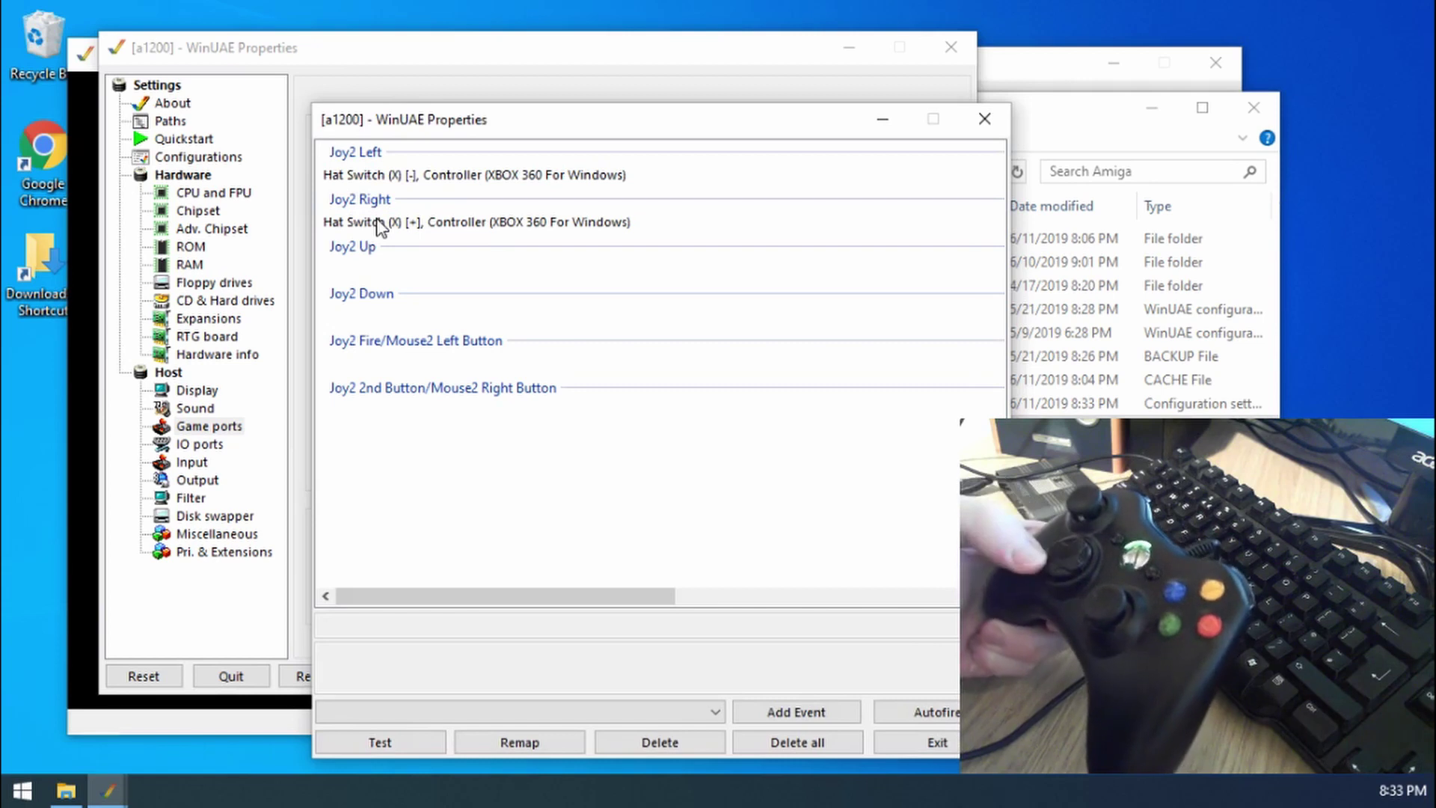
pyautogui.click(382, 270)
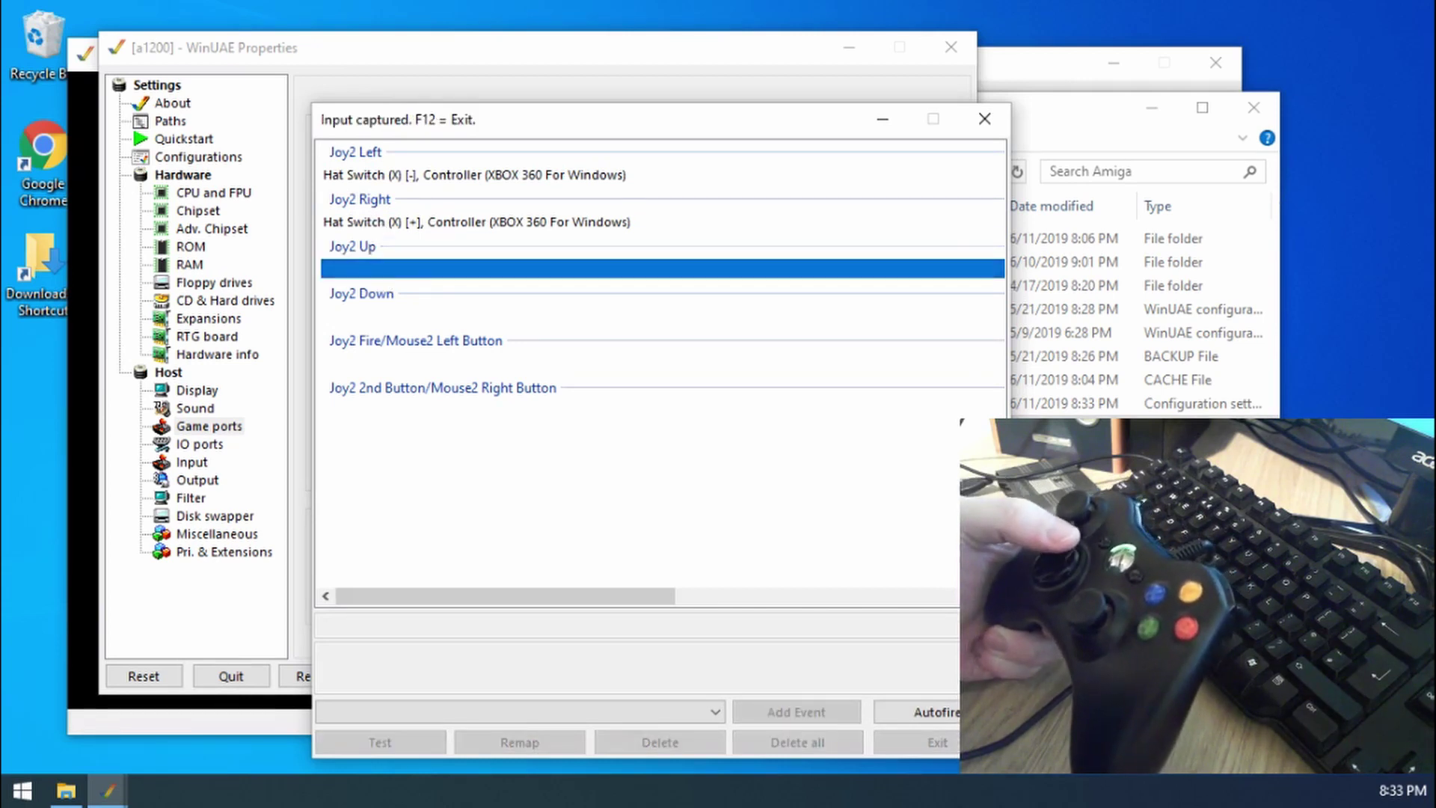
pyautogui.click(383, 315)
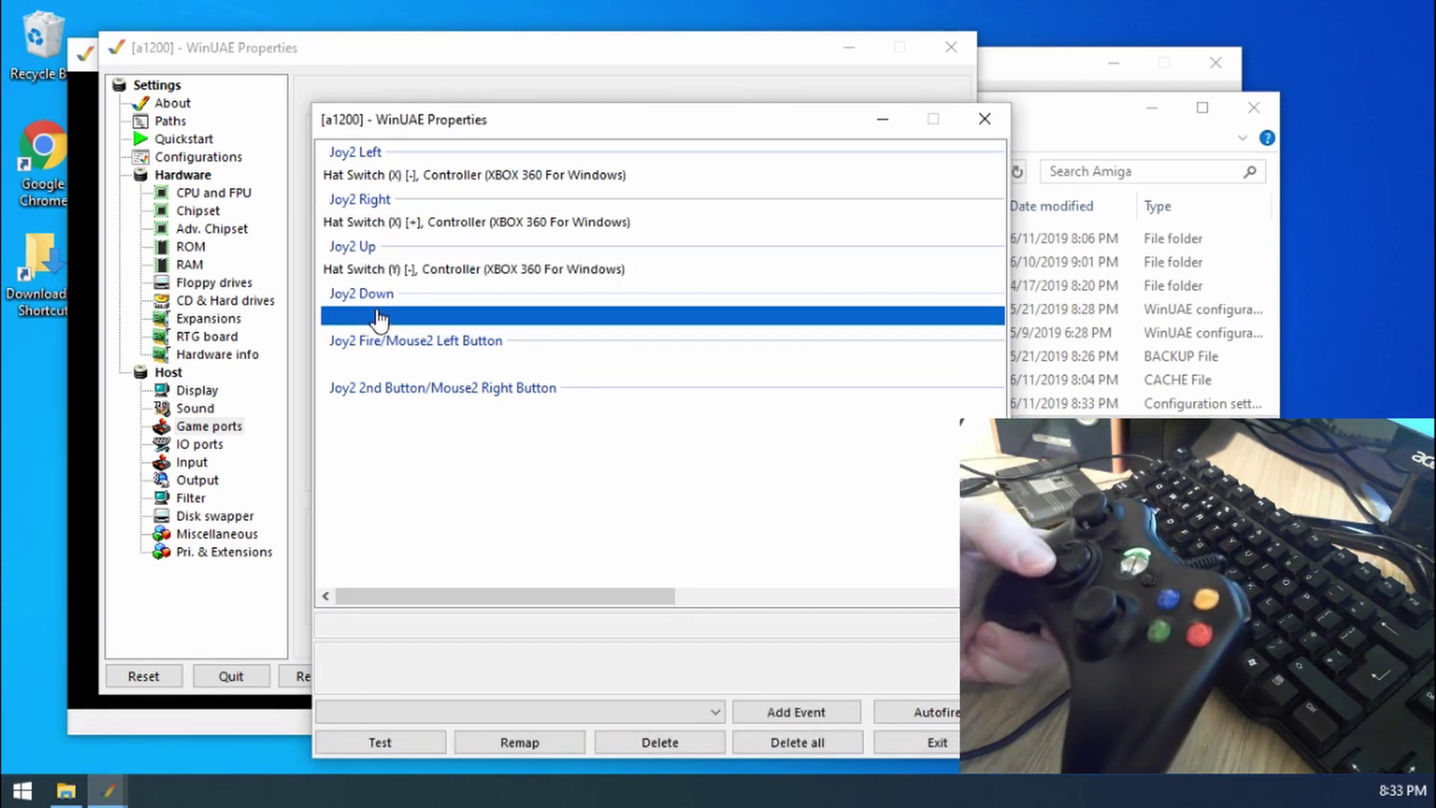
pyautogui.click(408, 364)
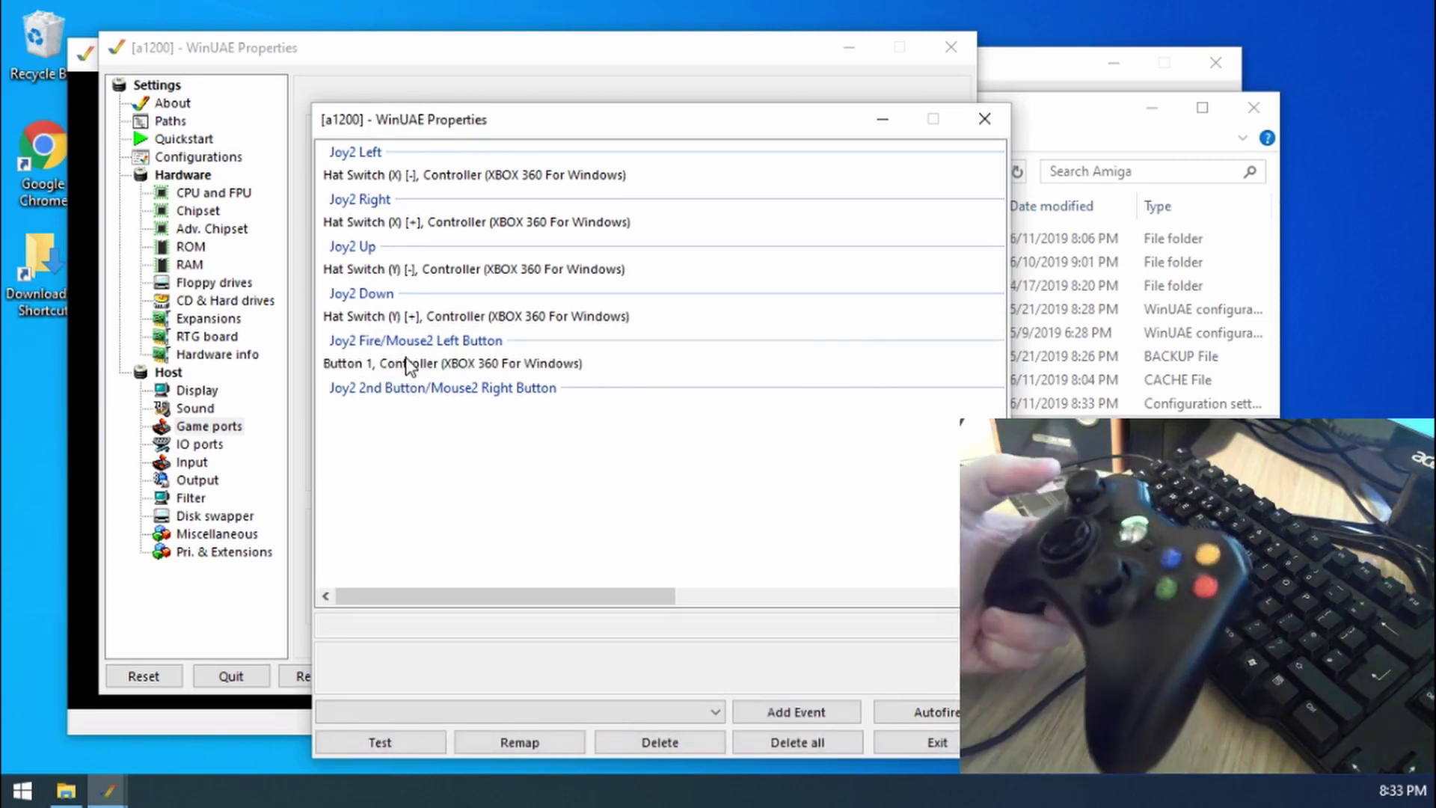
pyautogui.click(625, 365)
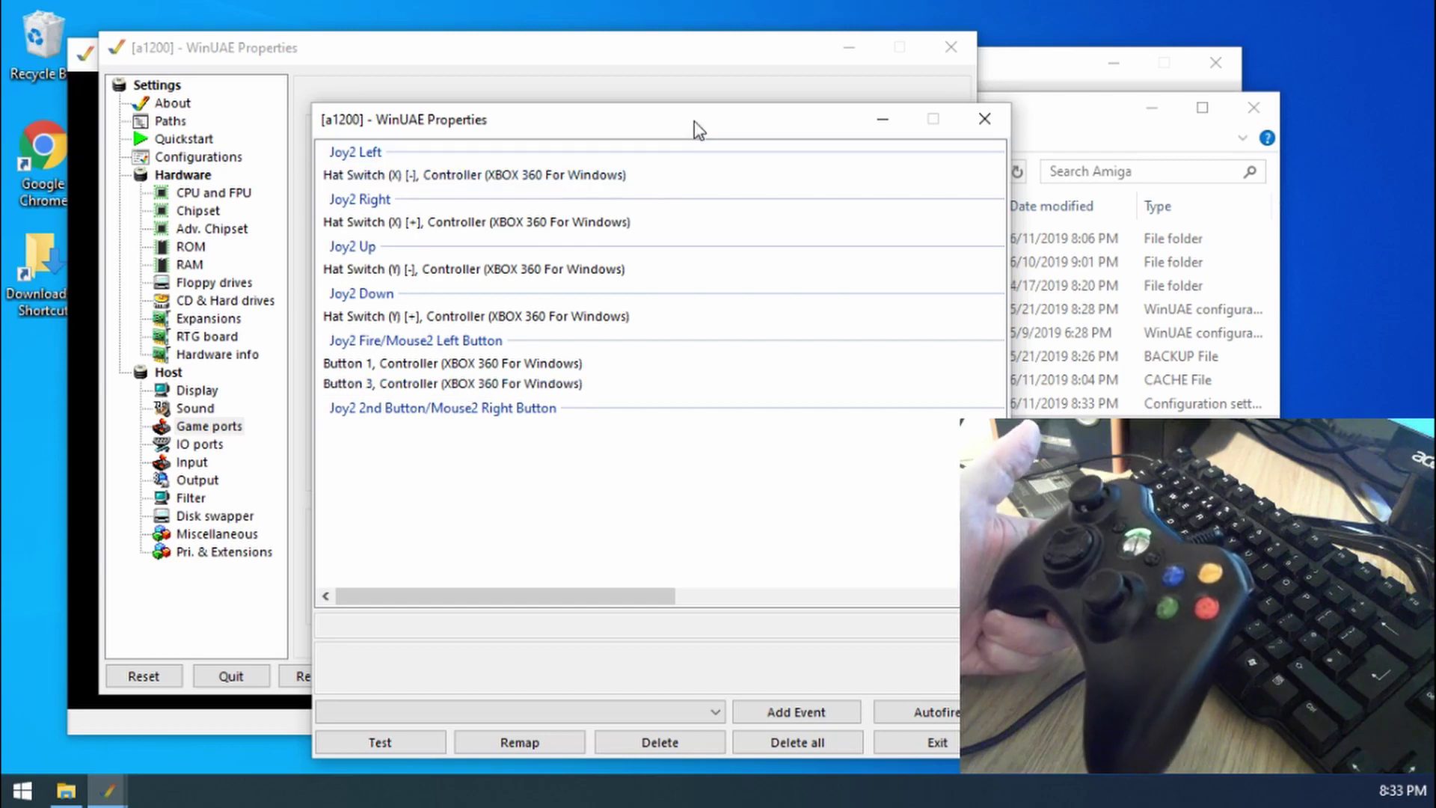
# Step: Set the Button 3 fire mapping to Autofire, then apply the port 2 remapping and resume the game
pyautogui.moveTo(695, 119); pyautogui.dragTo(599, 100)
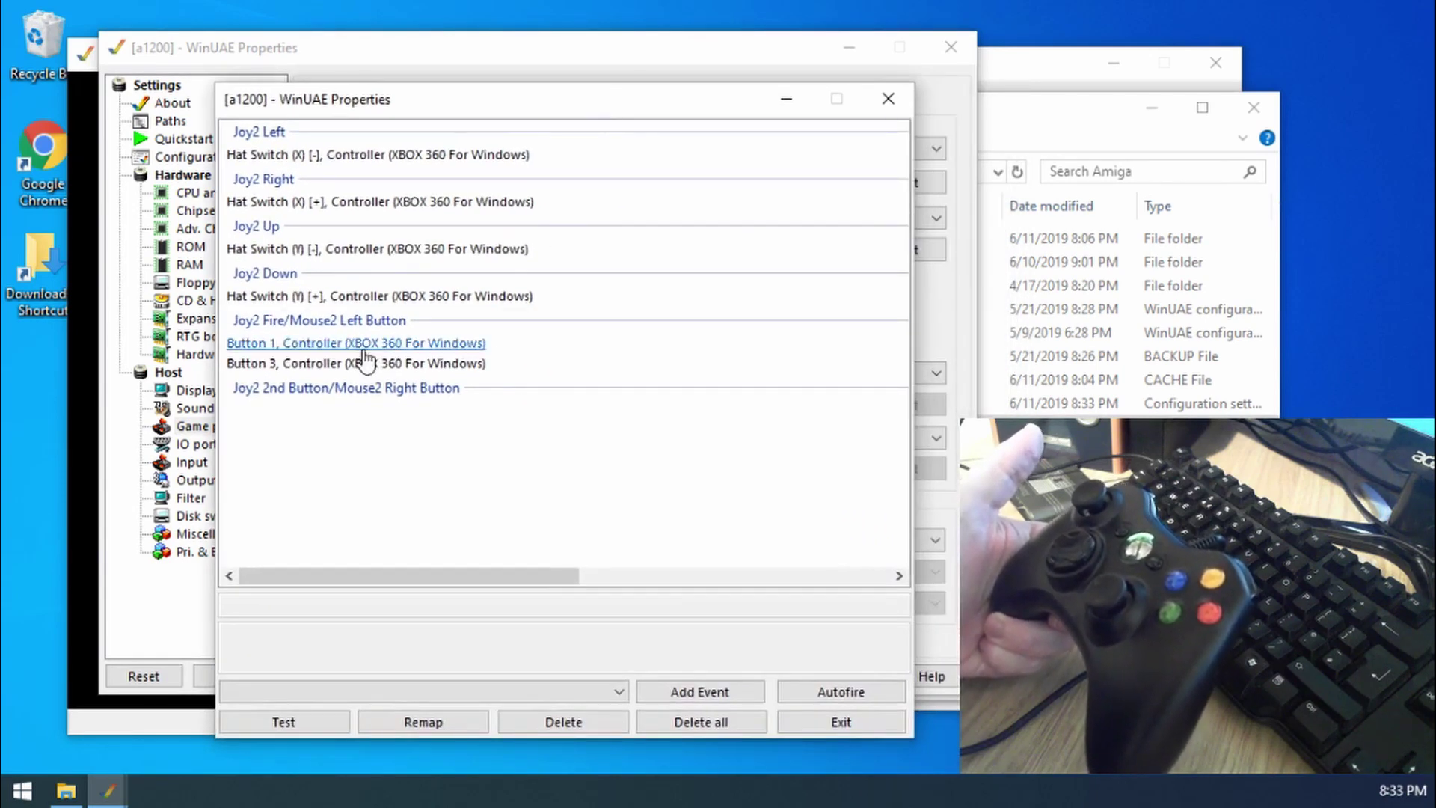
pyautogui.click(330, 365)
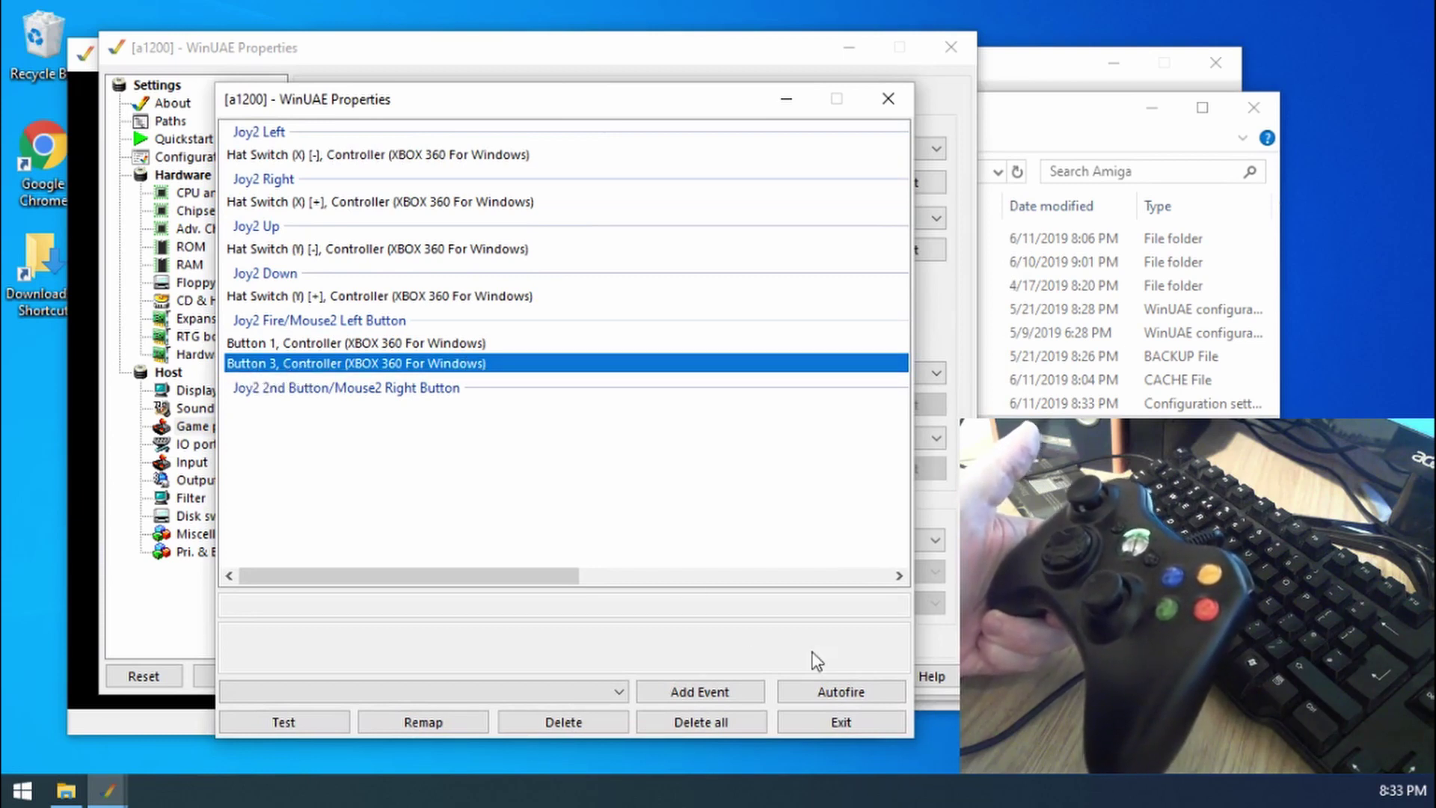
pyautogui.click(838, 696)
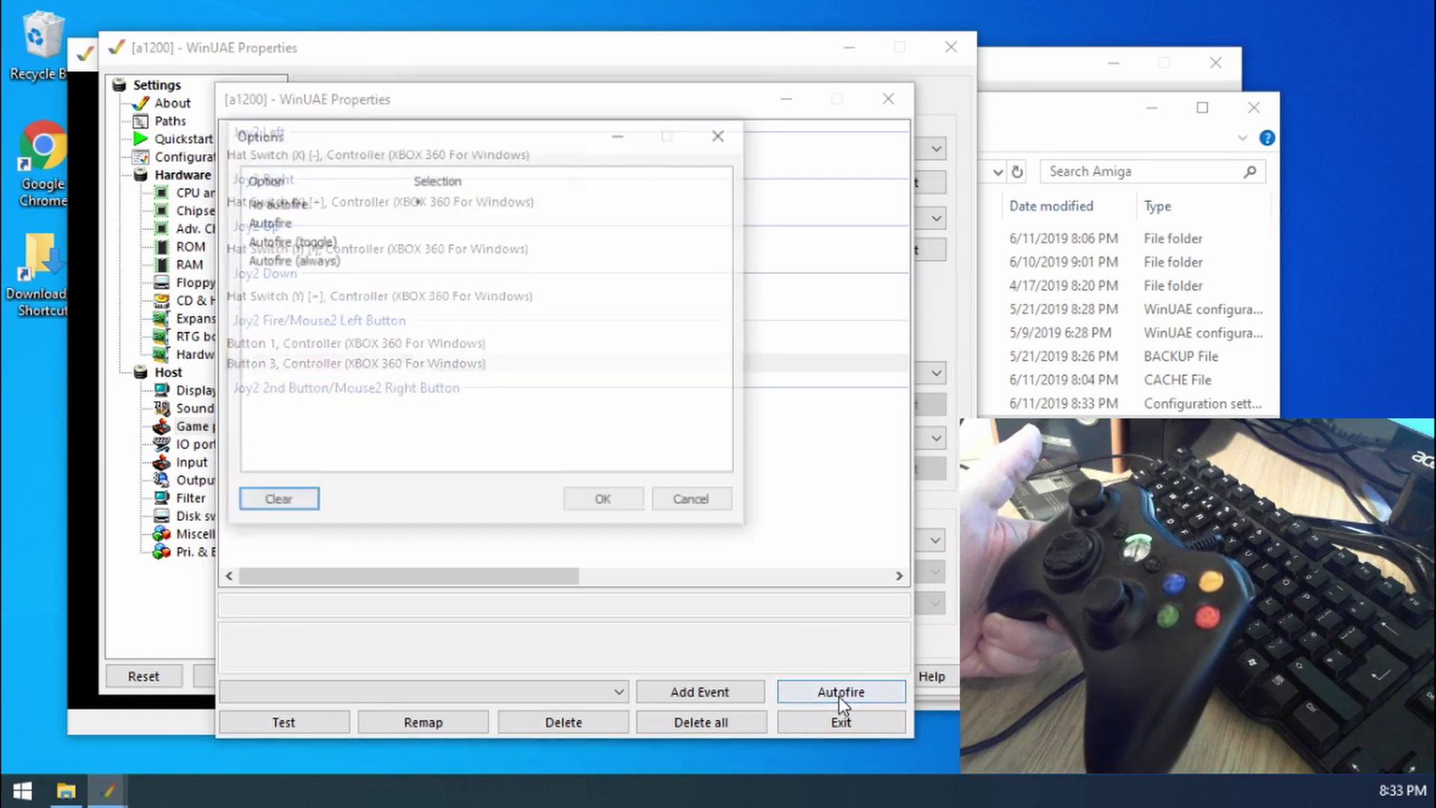
pyautogui.click(311, 226)
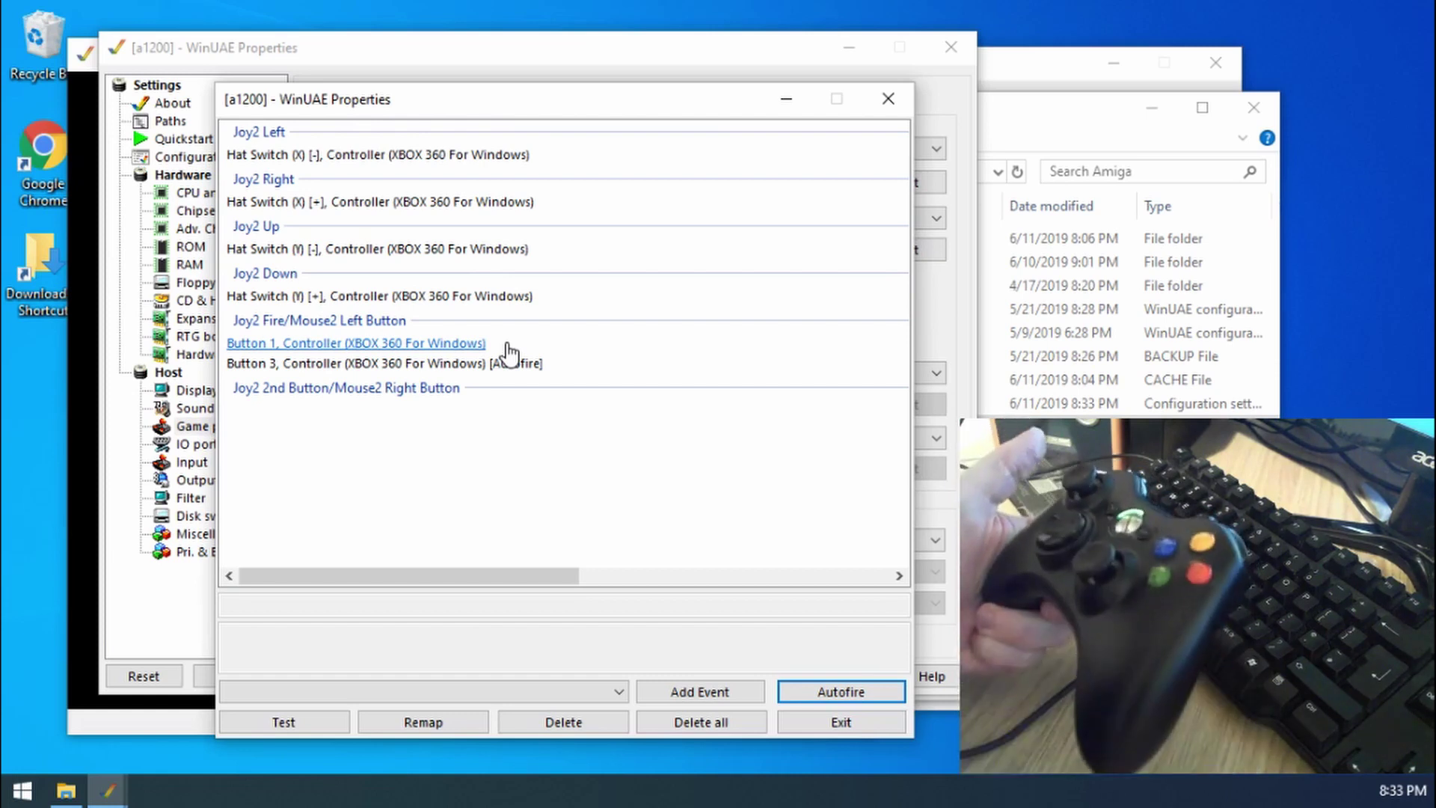
pyautogui.click(847, 720)
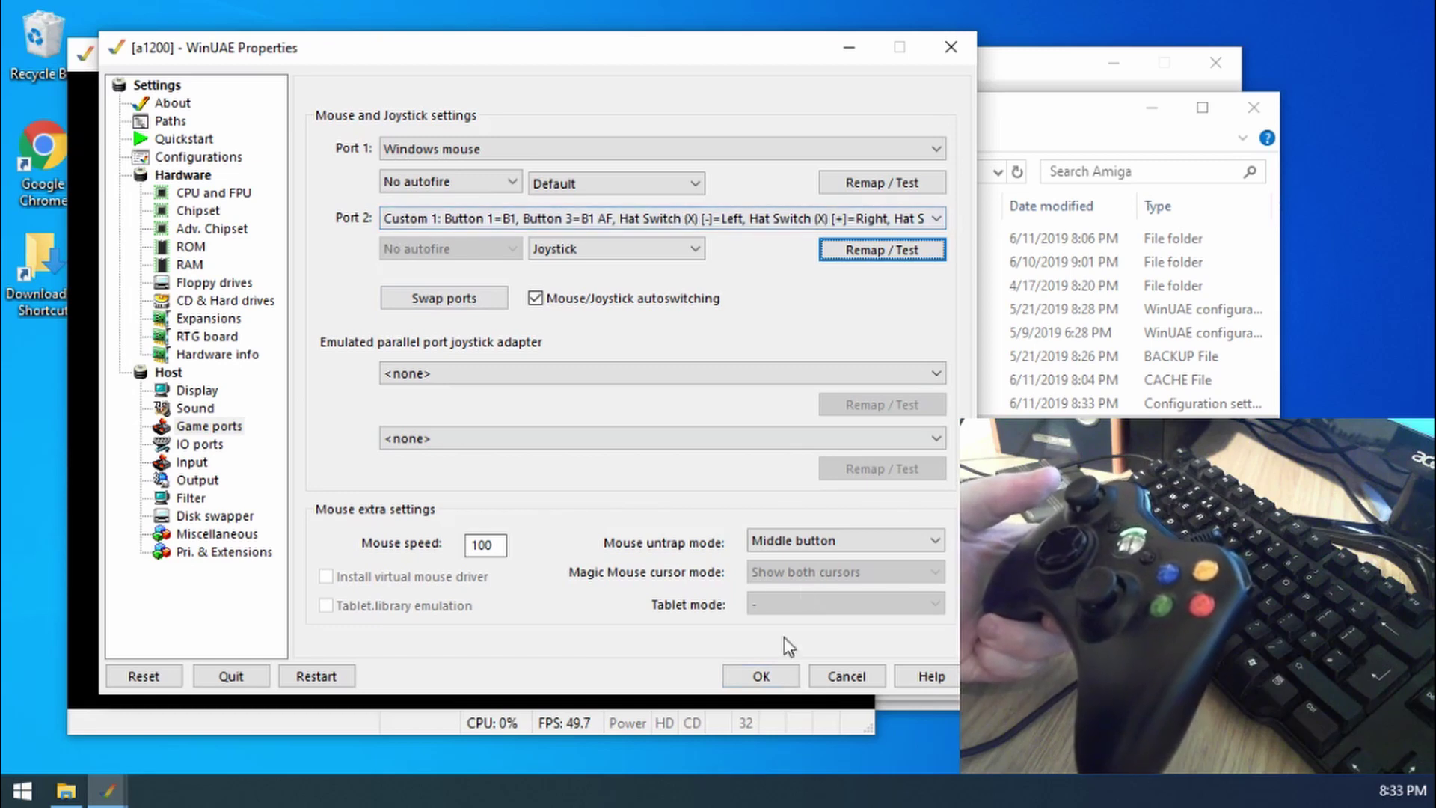
pyautogui.click(763, 676)
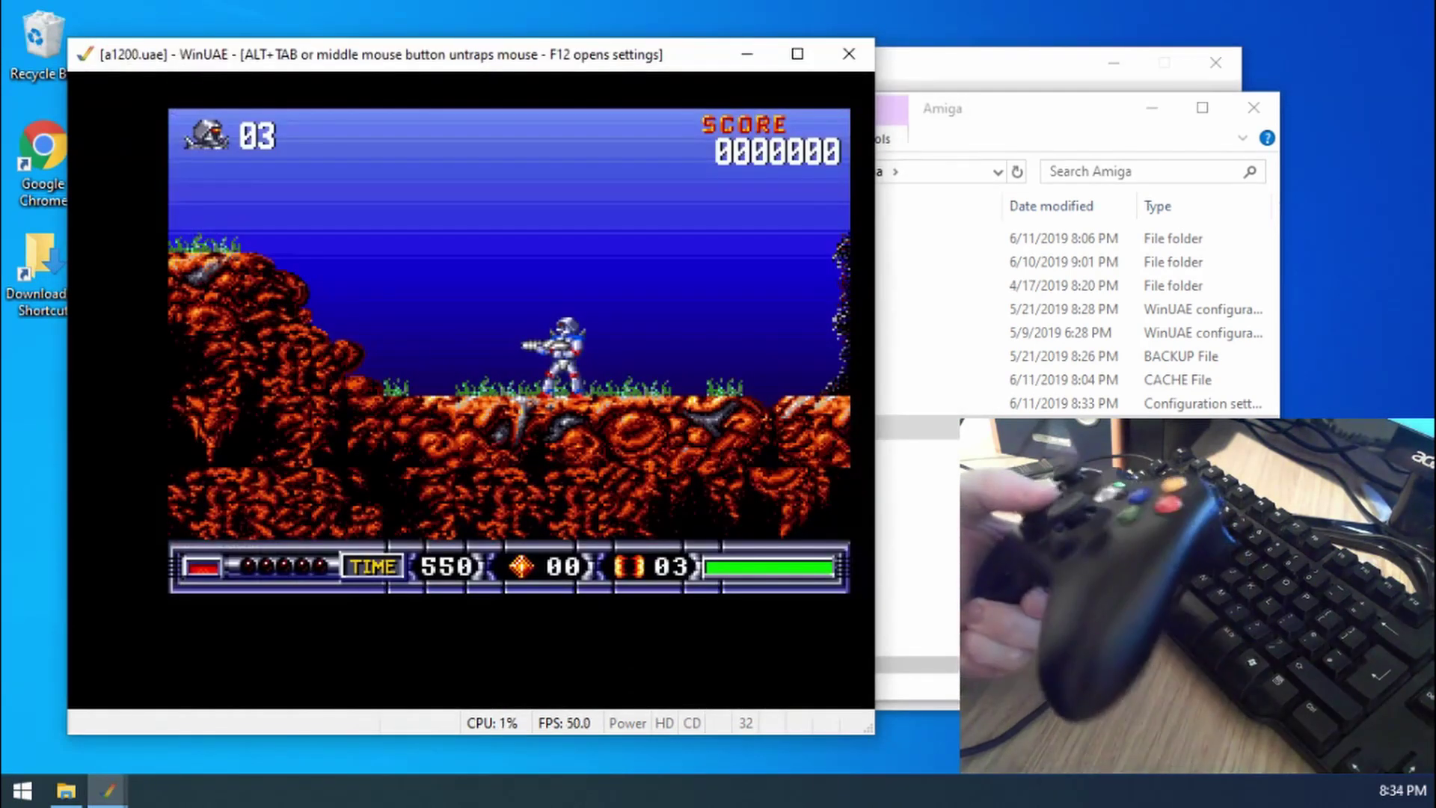